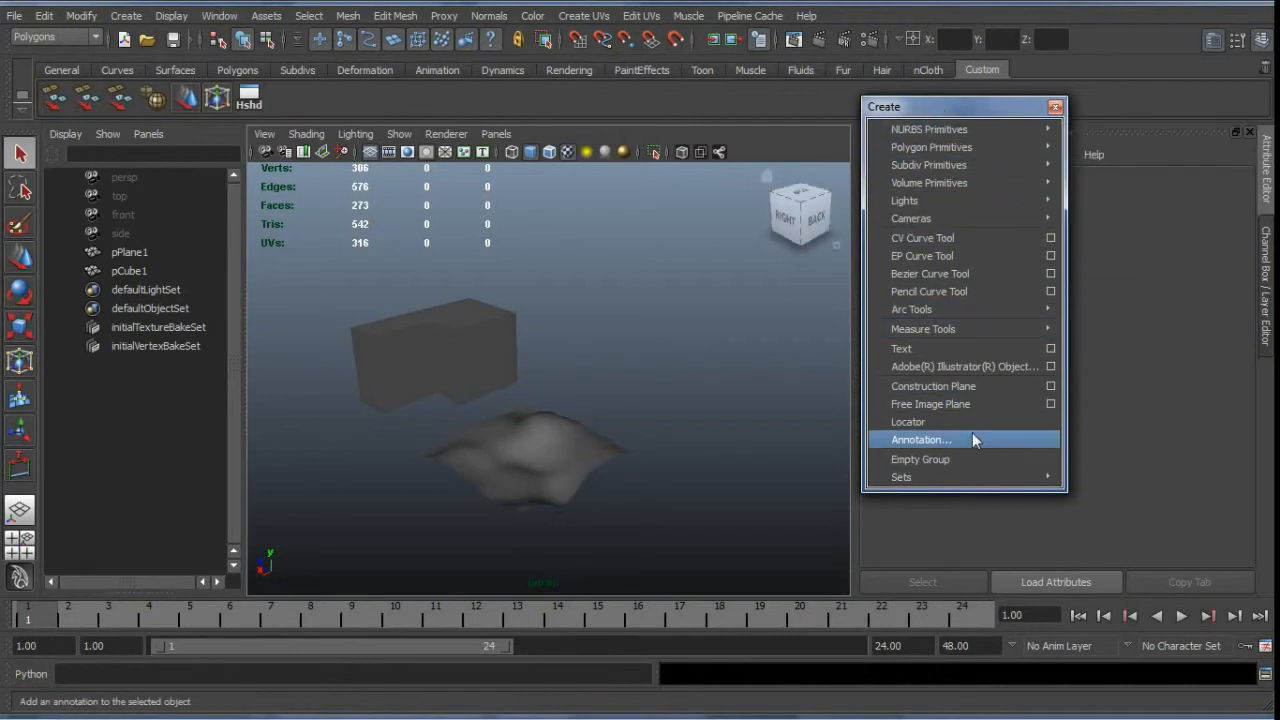
Look through the primitive, light, camera, arc and measure tool options in Maya's Create menu
mouse_move(945, 128)
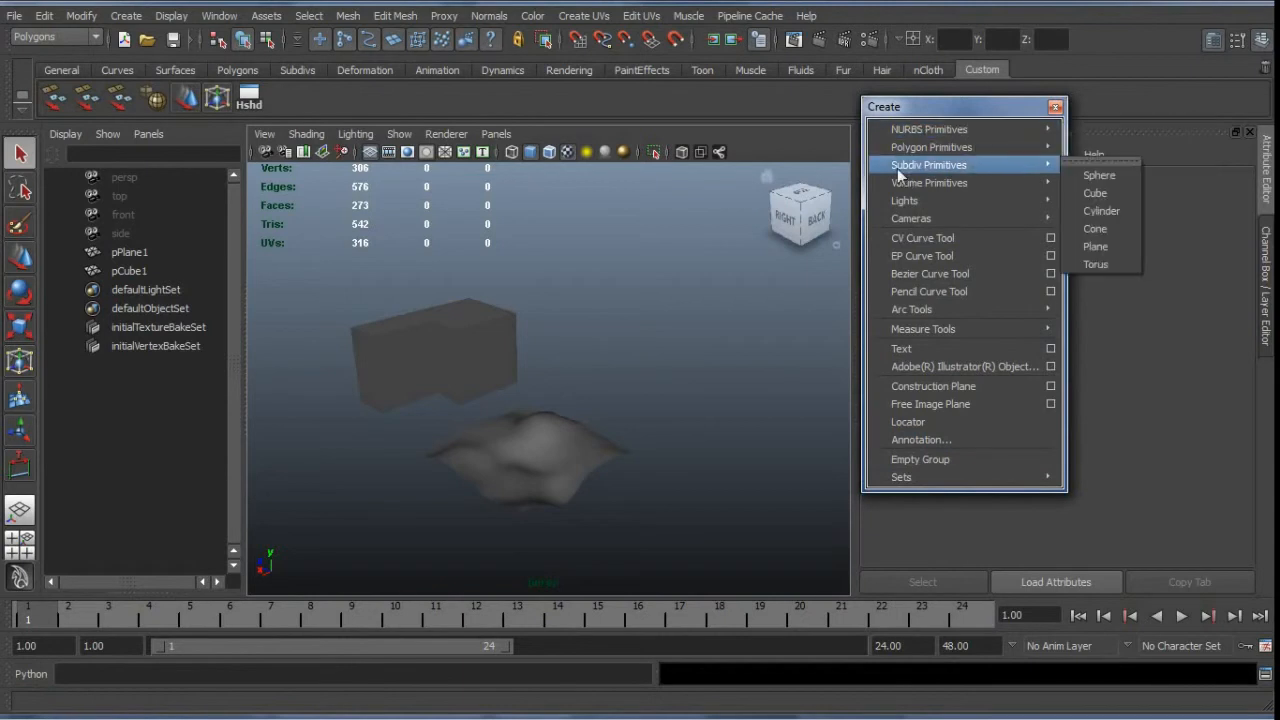
mouse_move(970, 148)
mouse_move(974, 189)
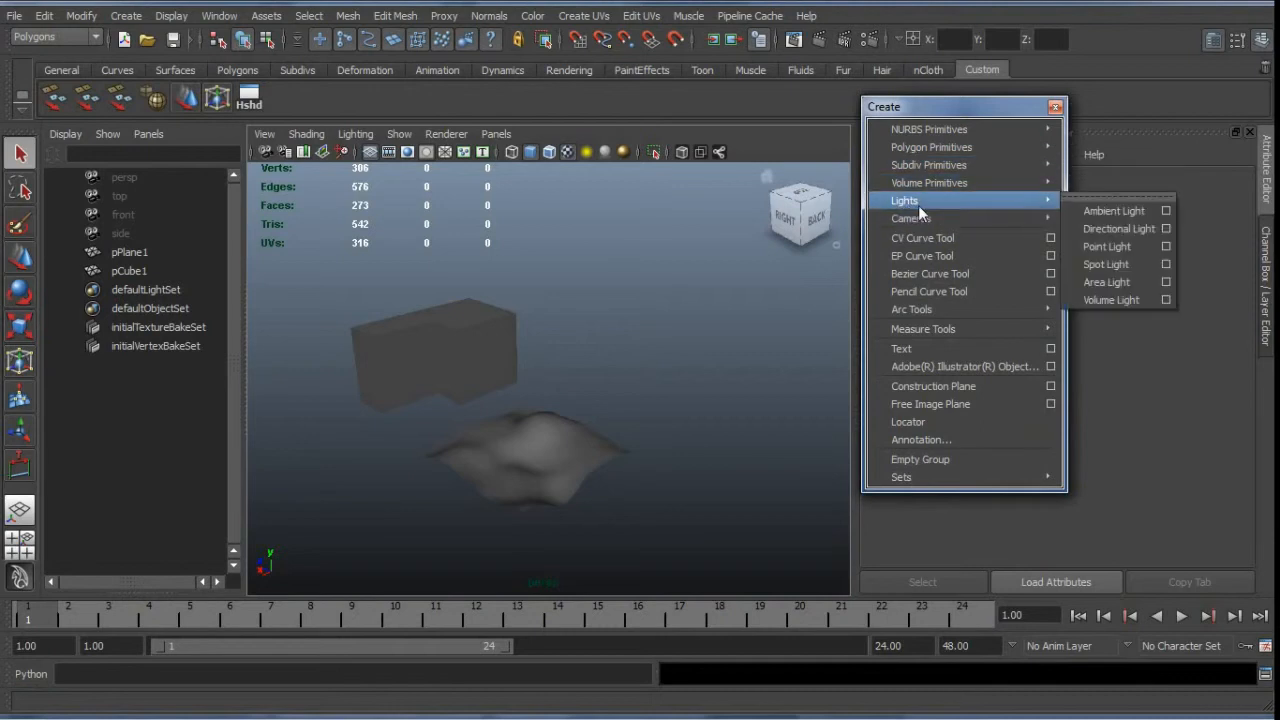
mouse_move(937, 219)
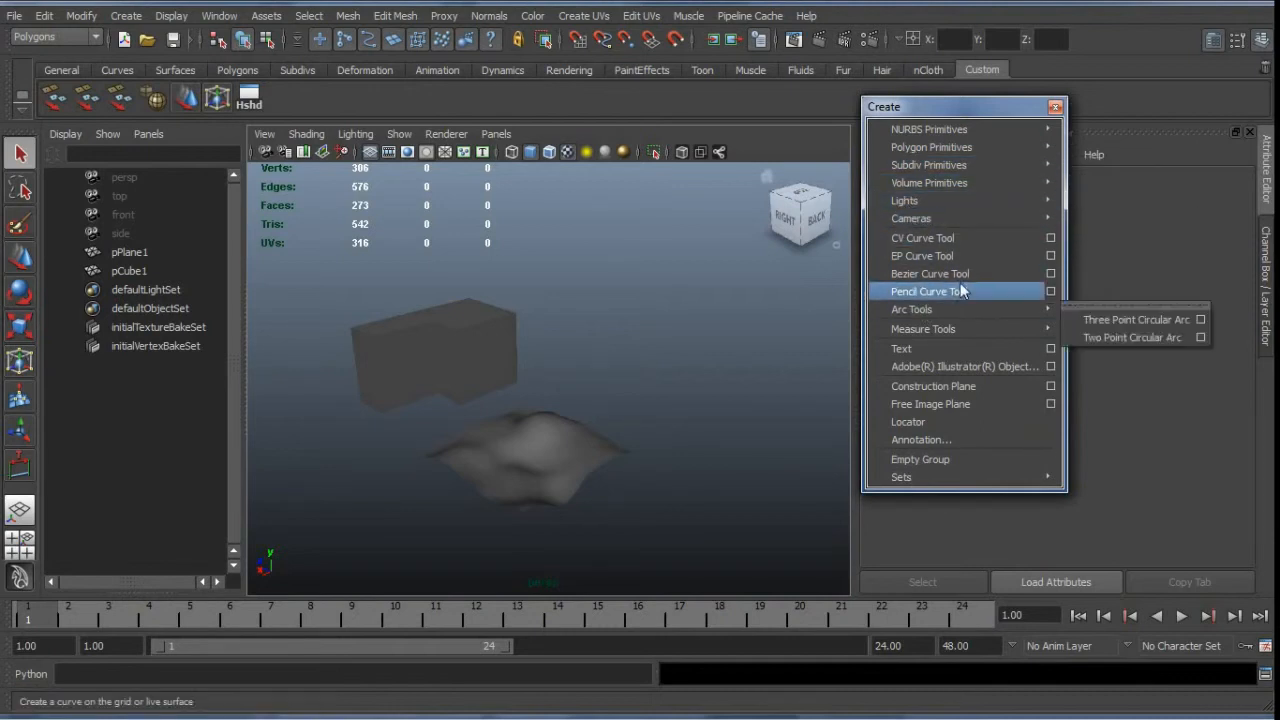
mouse_move(937, 312)
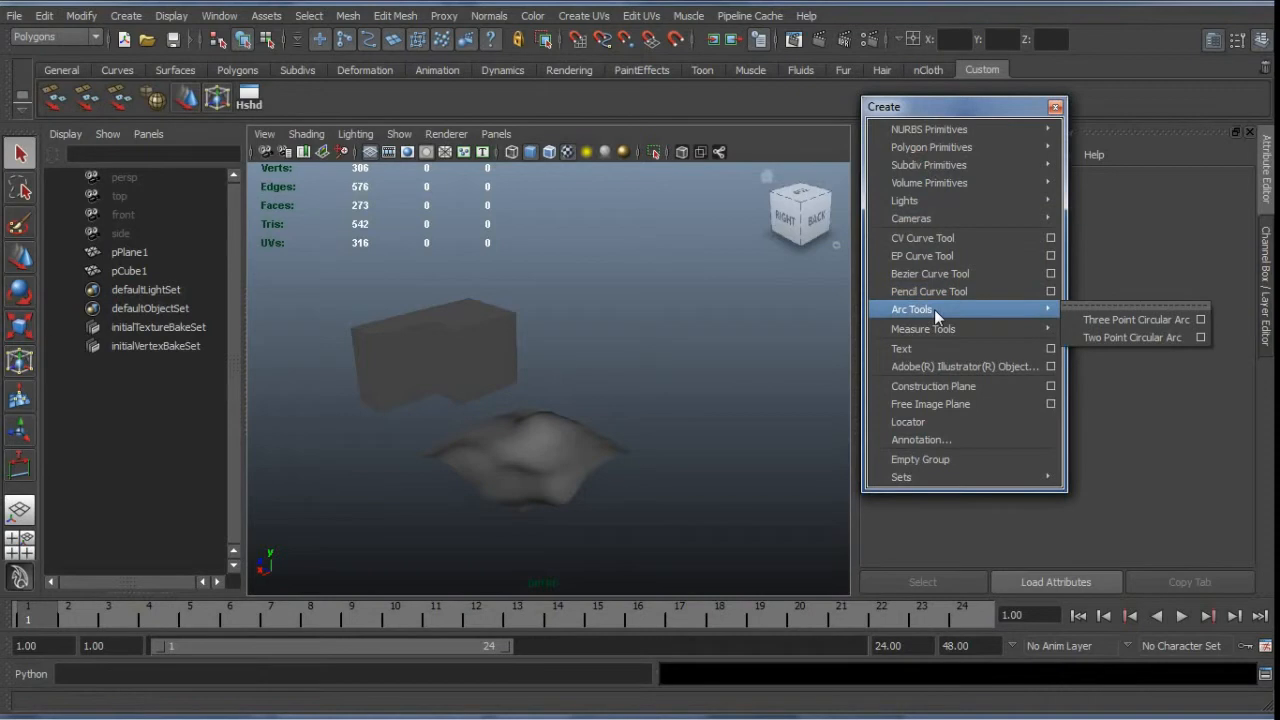
mouse_move(972, 327)
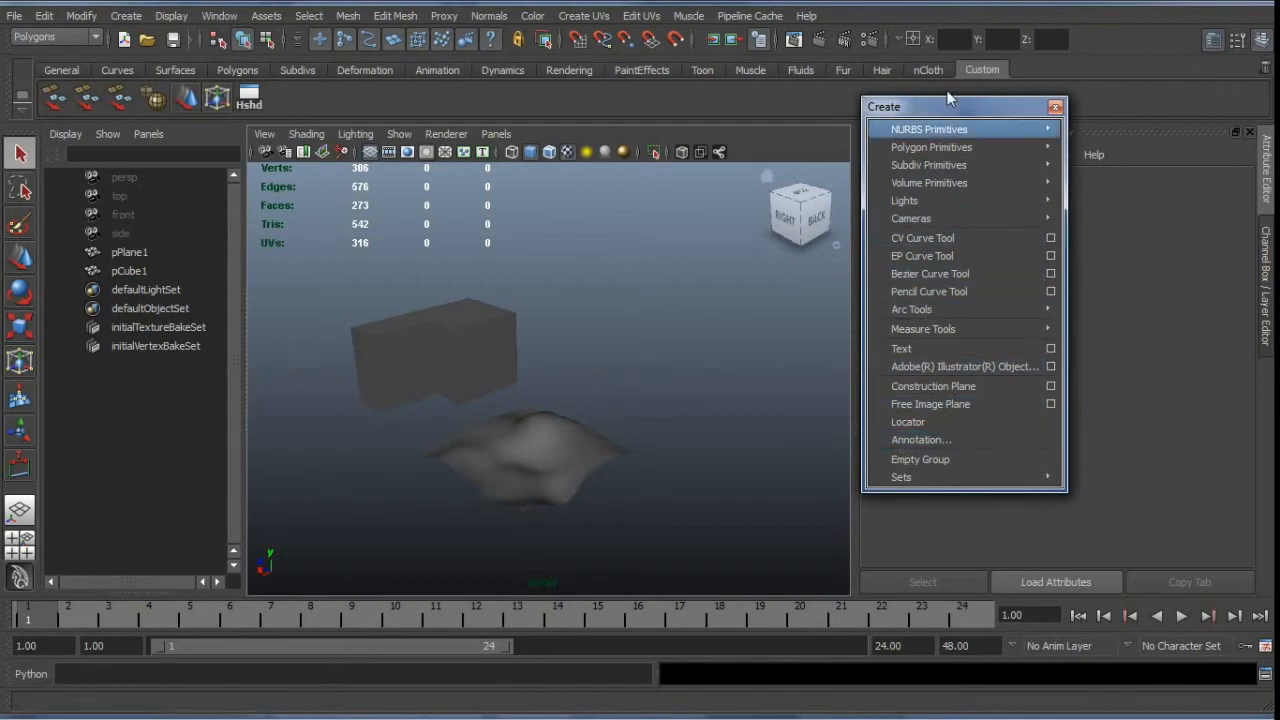
mouse_move(951, 103)
left_mouse_down()
mouse_move(970, 122)
mouse_move(988, 114)
mouse_move(964, 101)
left_mouse_up()
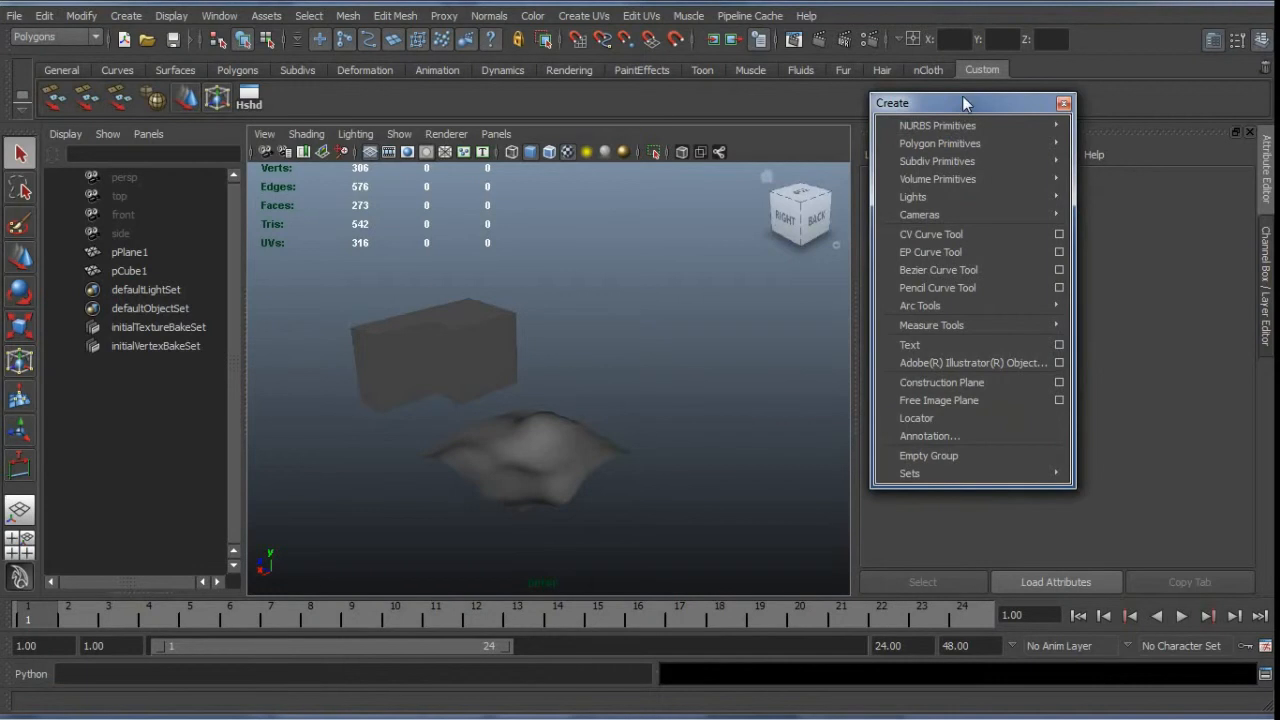
Switch to Blender and review the object types it can add, from both the header and the 3D view
key("alt+Tab")
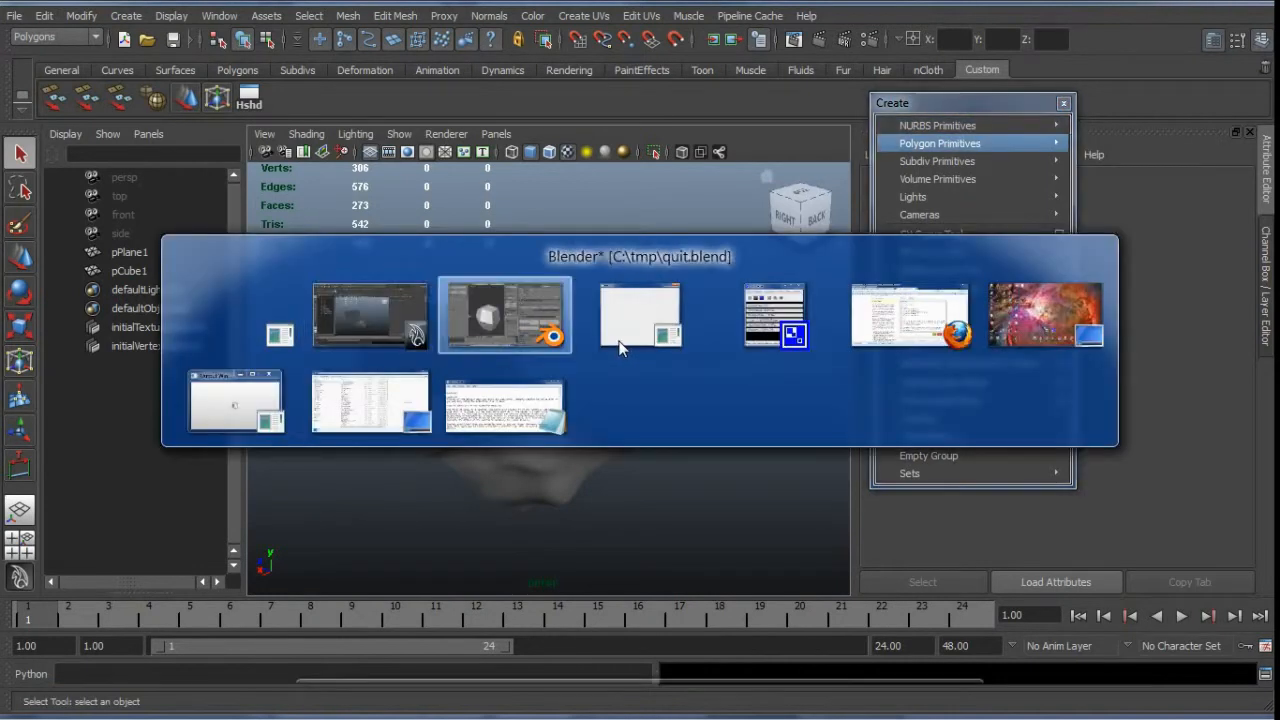
left_click(106, 14)
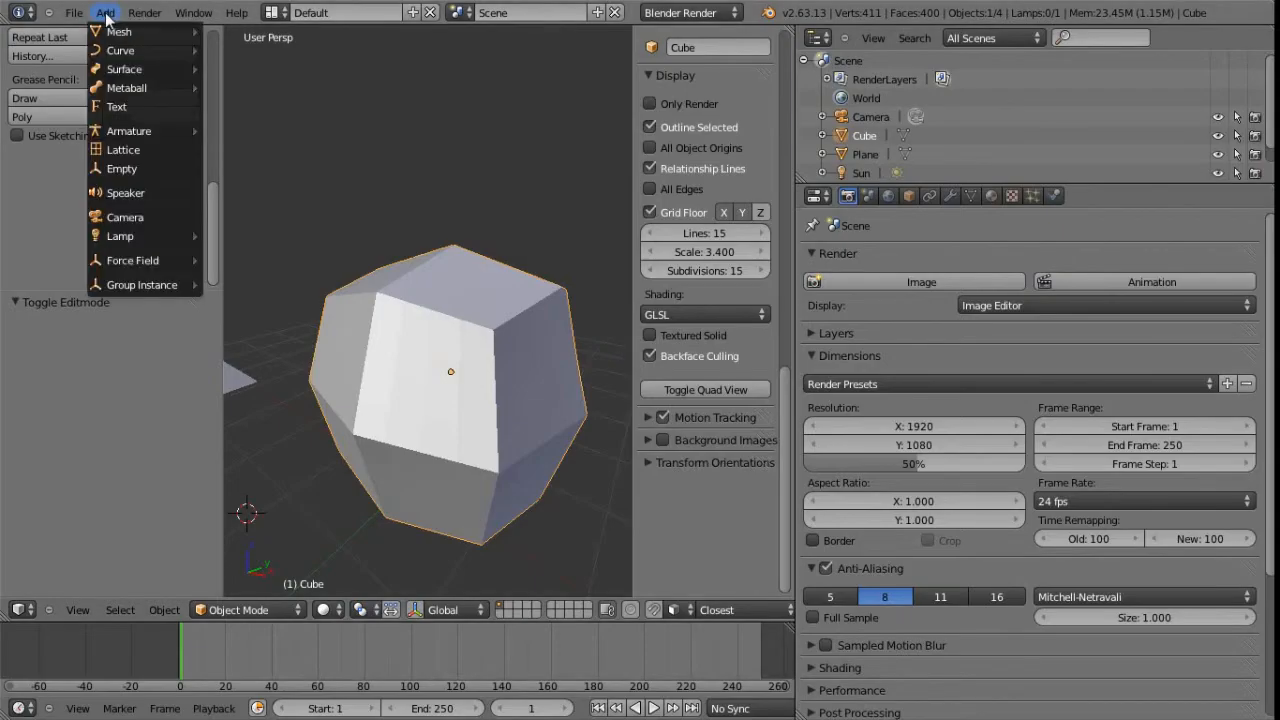
mouse_move(135, 35)
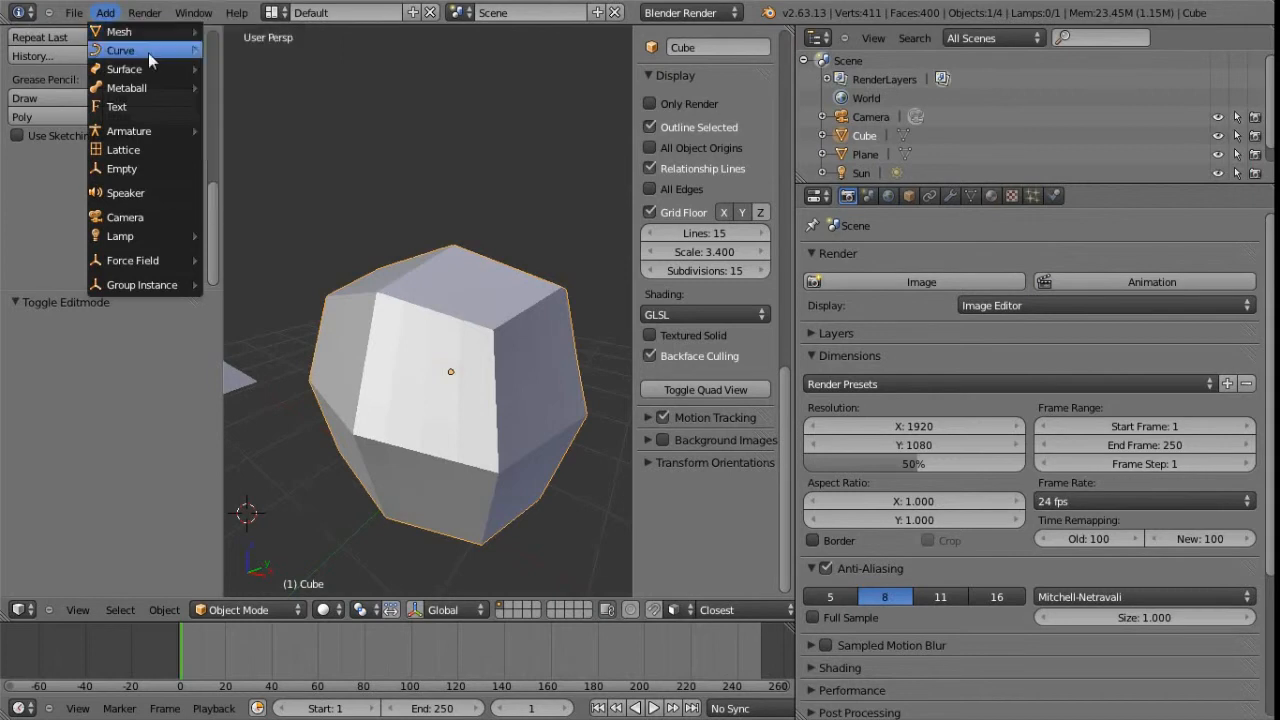
mouse_move(146, 72)
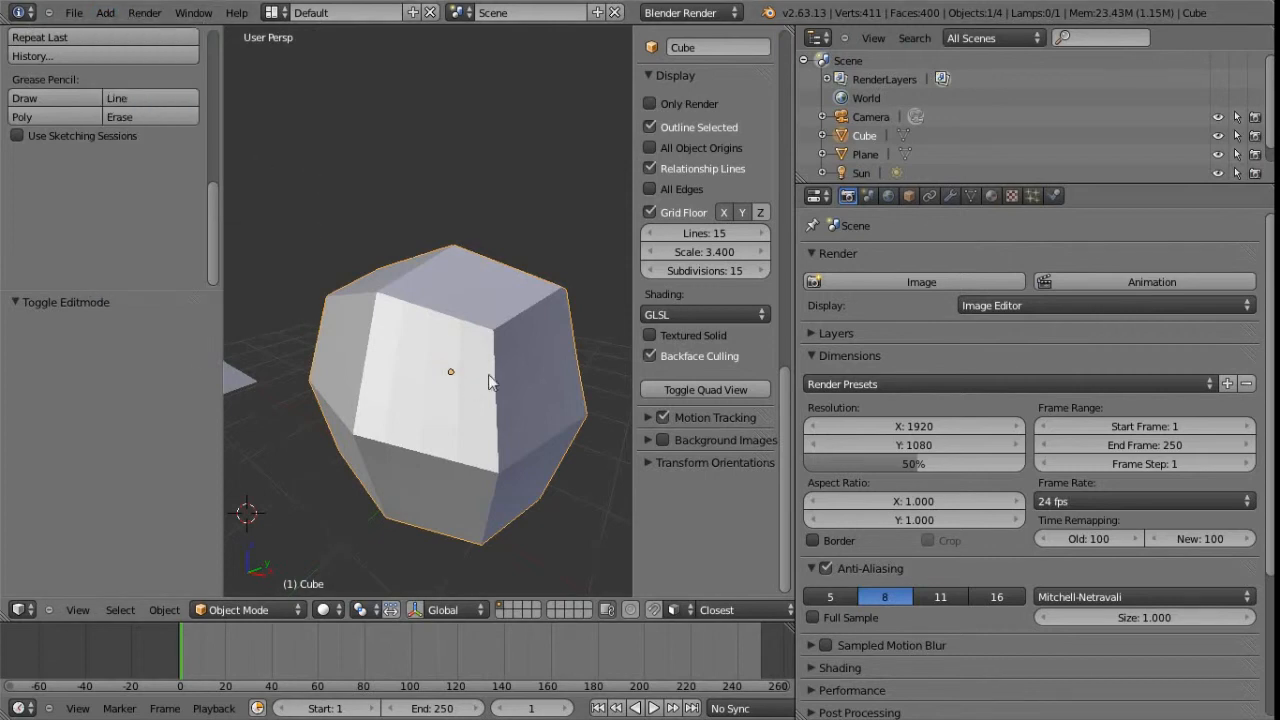
scroll(489, 381, "down", 4)
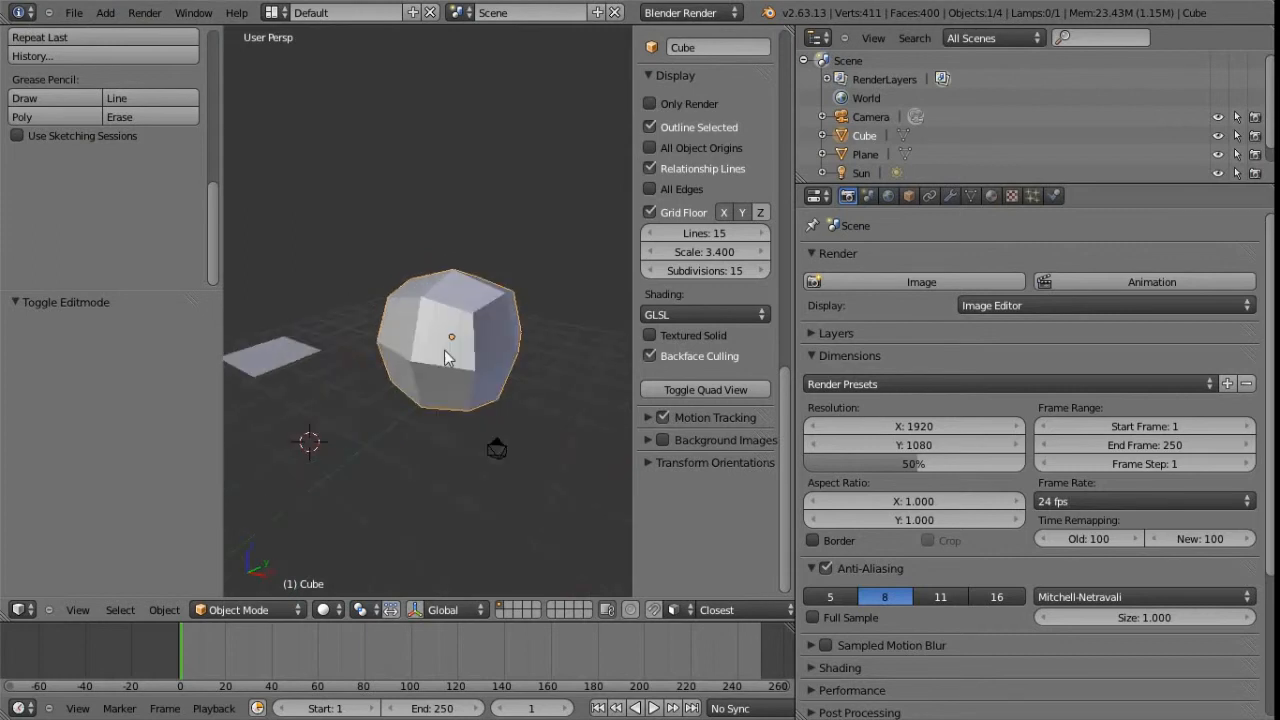
key("shift+a")
mouse_move(351, 385)
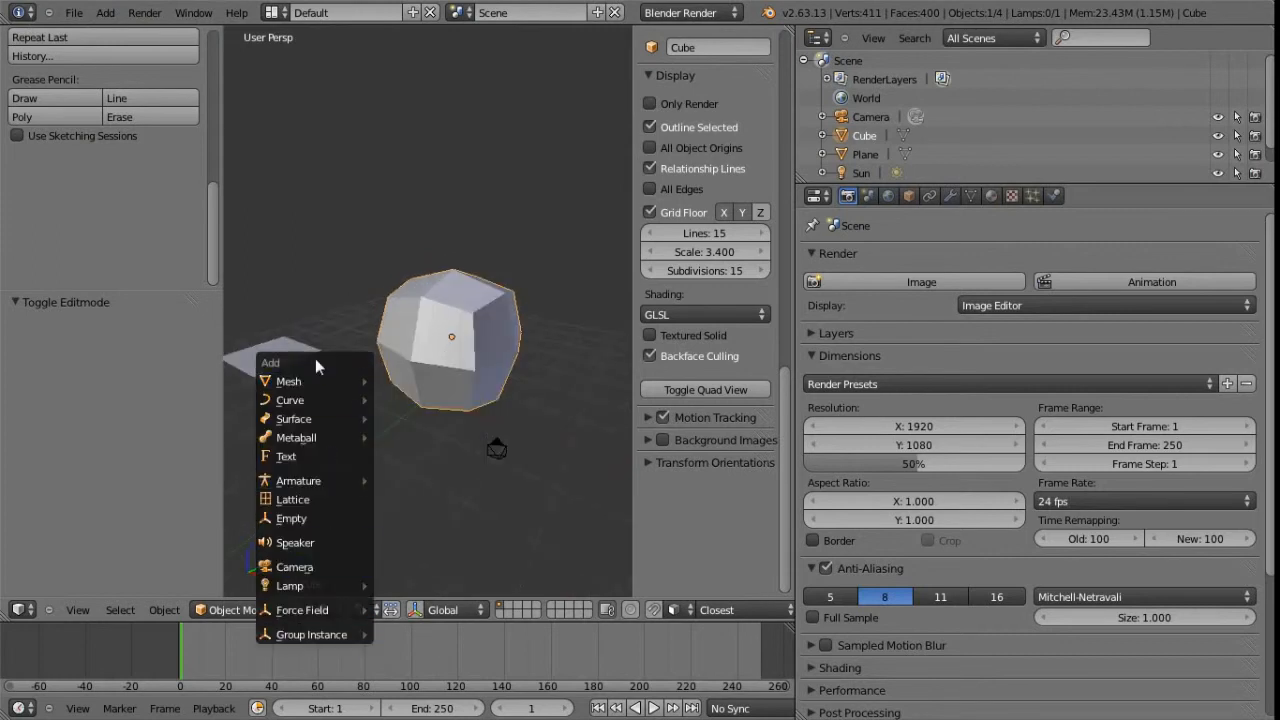
Delete the existing rounded cube object from the scene
middle_click_drag(485, 331, 480, 271, "shift")
mouse_move(480, 271)
middle_mouse_down()
mouse_move(441, 287)
mouse_move(456, 299)
mouse_move(470, 273)
middle_mouse_up()
scroll(436, 338, "down", 3)
middle_click_drag(425, 333, 457, 350)
key("x")
left_click(443, 331)
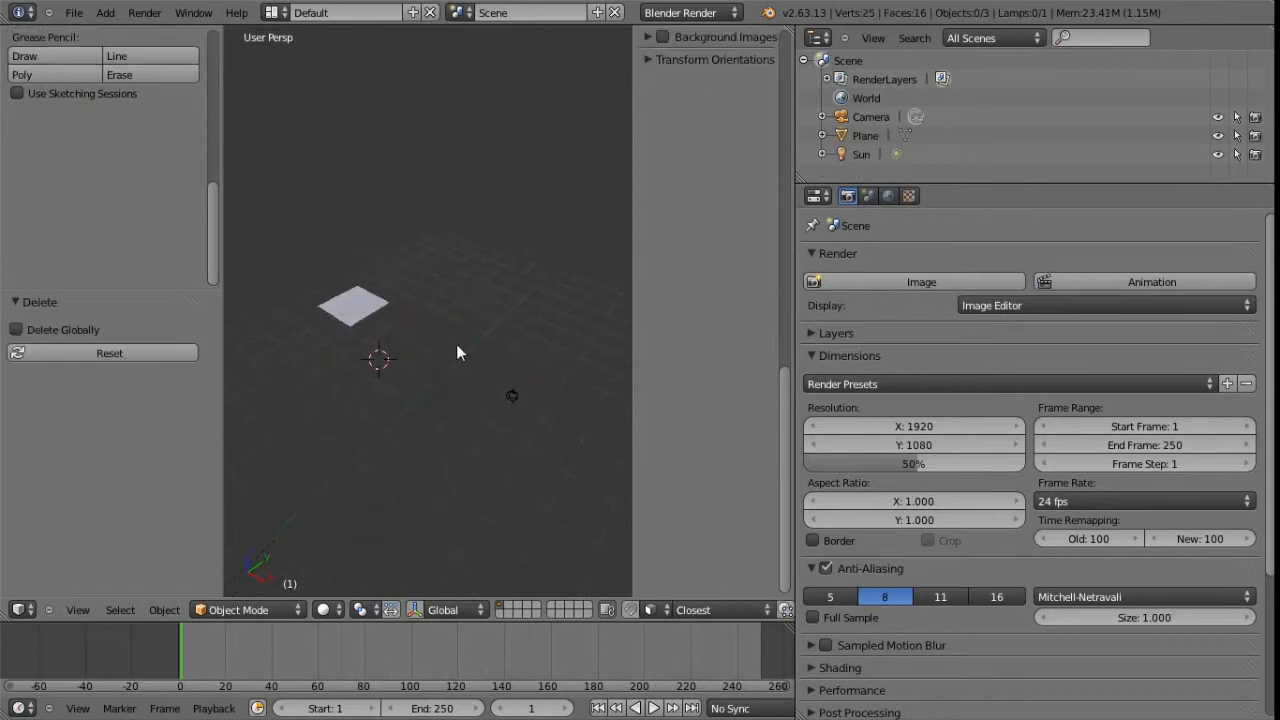
Add a cube mesh at the 3D cursor and delete it again
key("shift+a")
mouse_move(456, 345)
left_click(535, 365)
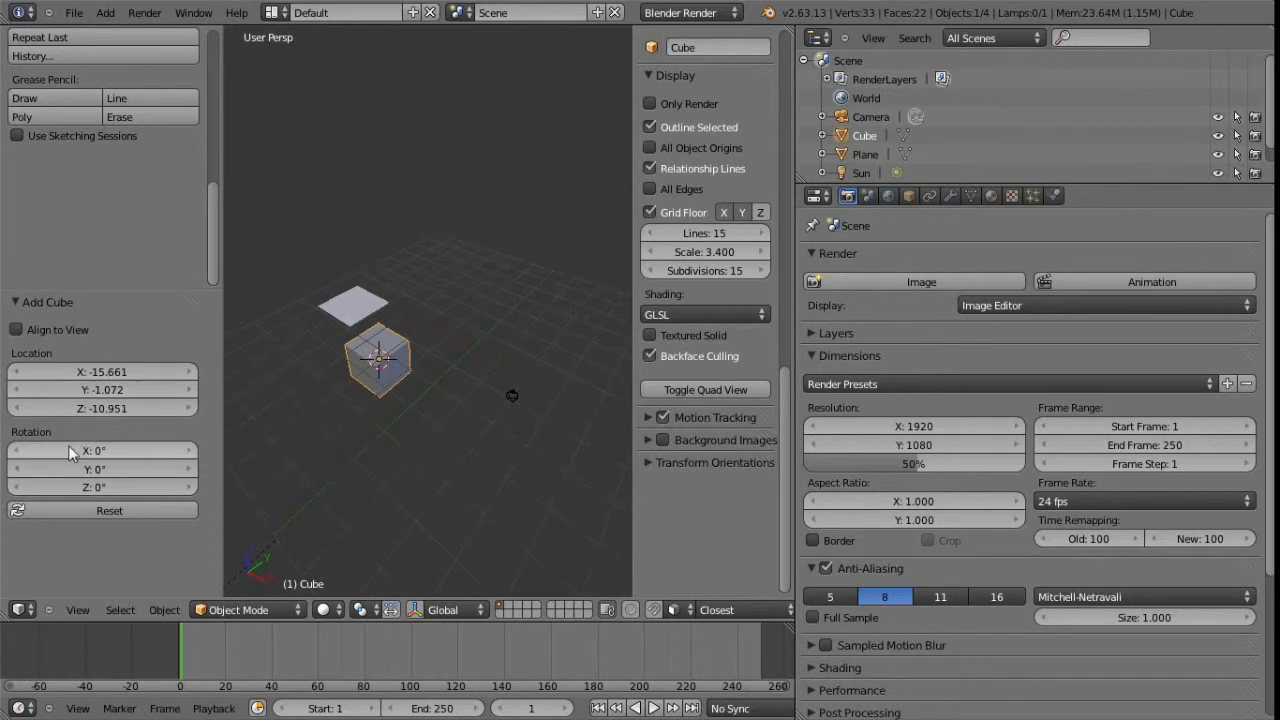
key("x")
left_click(378, 376)
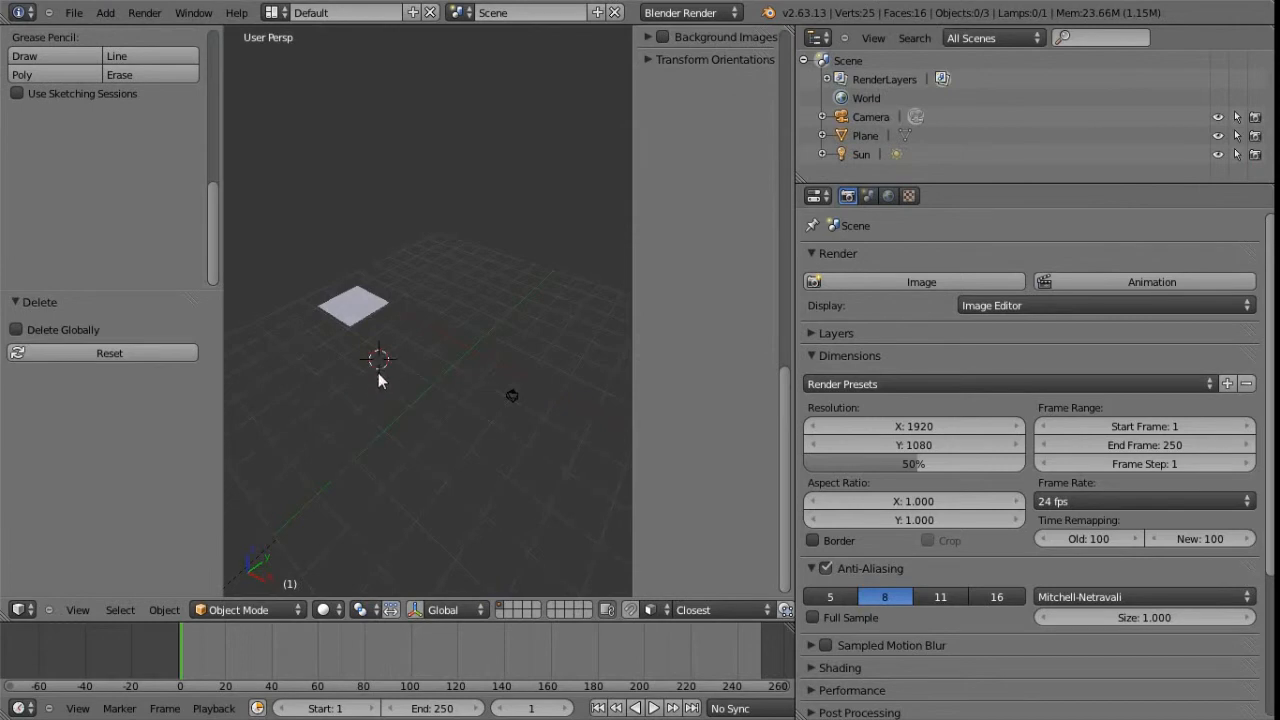
Add a cube mesh at the world origin
scroll(380, 380, "down", 2)
left_click(545, 268)
middle_click_drag(380, 380, 467, 351, "shift")
scroll(402, 350, "up", 4)
key("shift+a")
mouse_move(423, 345)
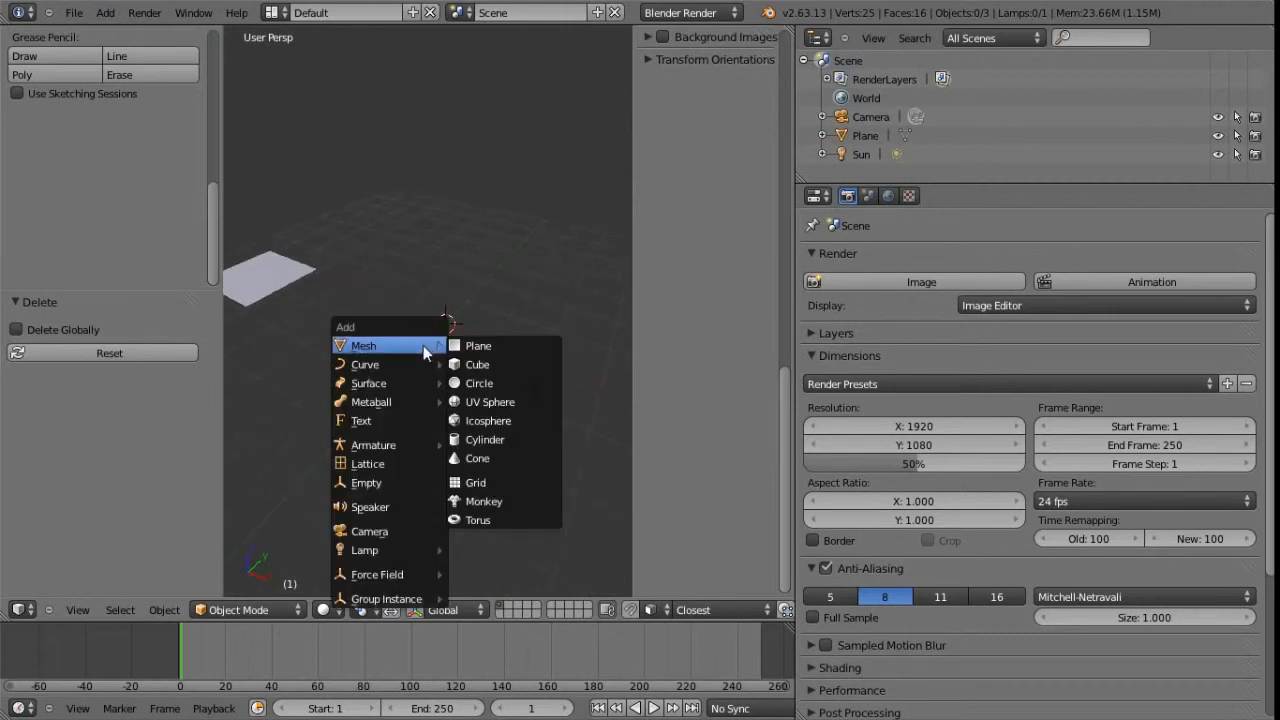
left_click(478, 364)
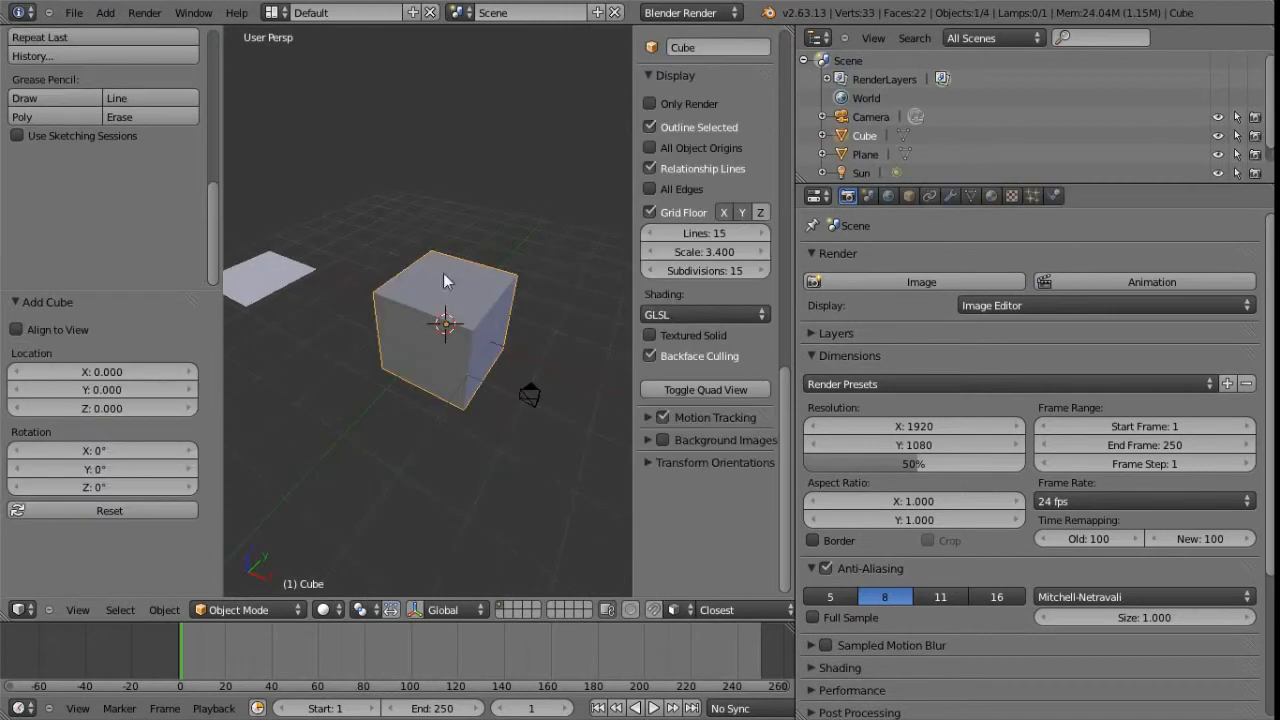
Subdivide the whole cube mesh in Edit Mode with the number of cuts set to 4
middle_click_drag(457, 402, 425, 383)
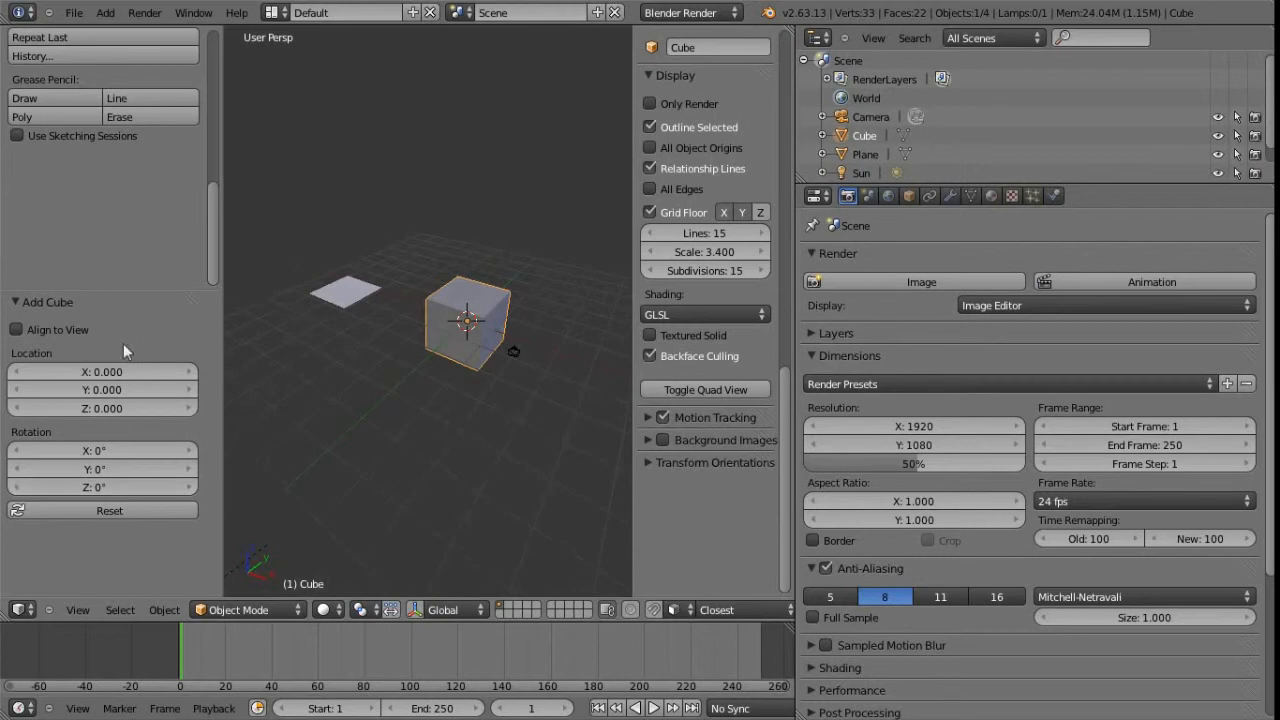
middle_click_drag(445, 355, 345, 346, "shift")
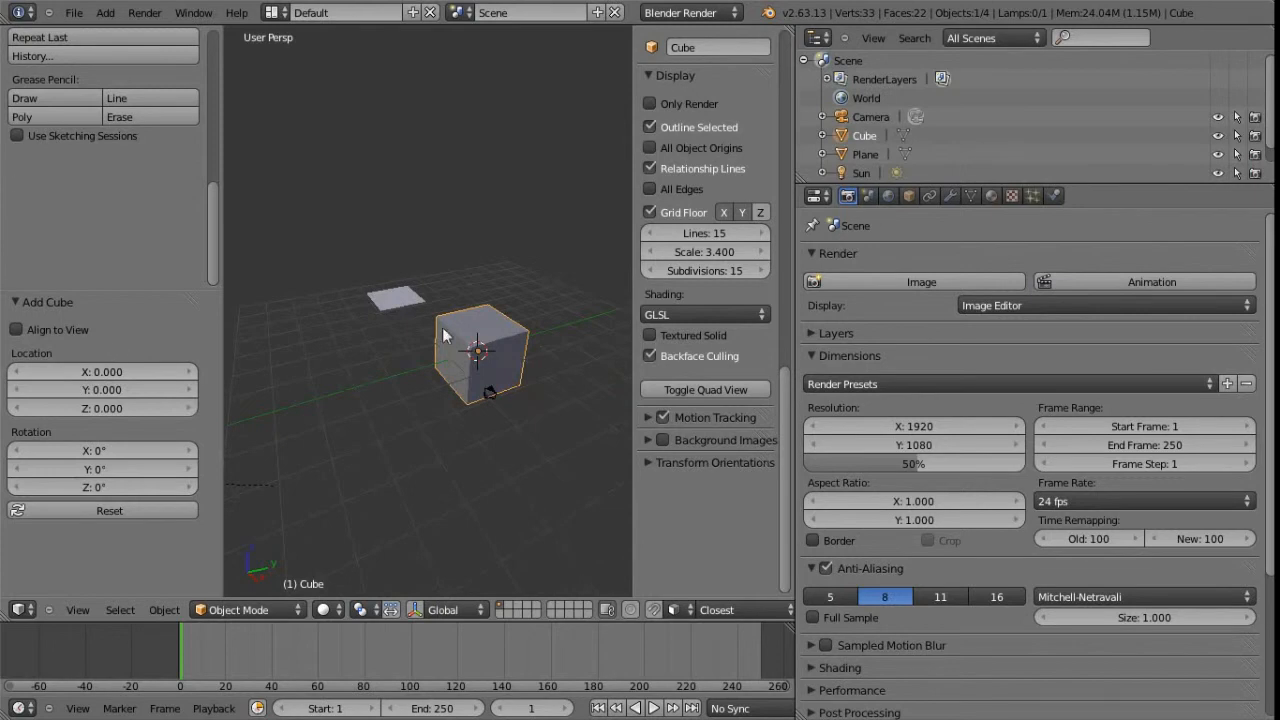
middle_click_drag(486, 398, 414, 304)
mouse_move(427, 368)
middle_mouse_down()
mouse_move(440, 372)
mouse_move(451, 425)
mouse_move(445, 373)
middle_mouse_up()
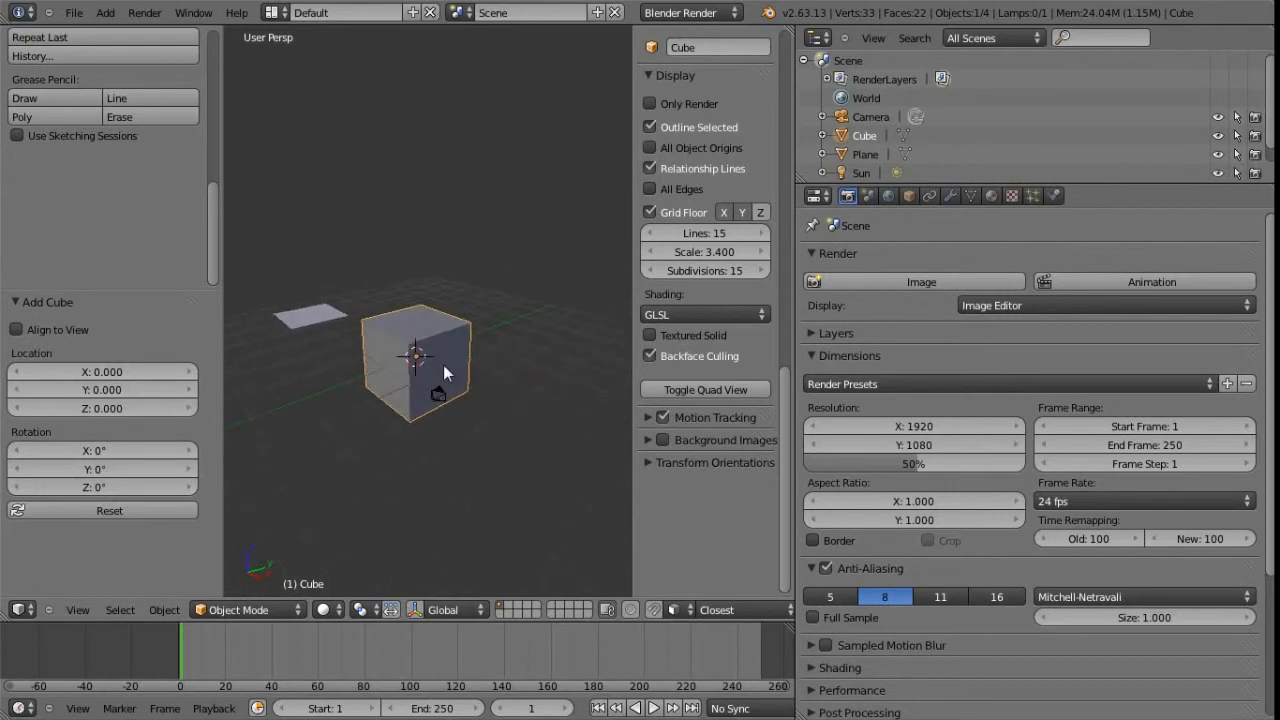
key("Tab")
key("w")
left_click(410, 443)
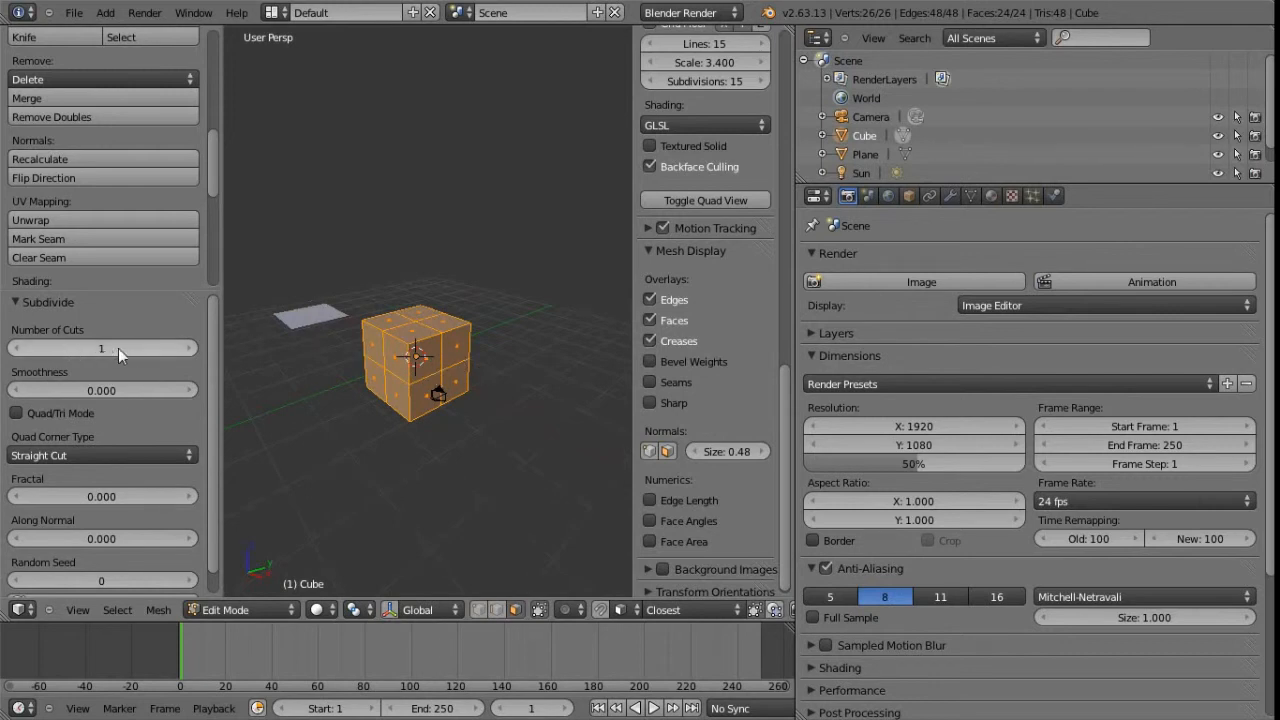
left_click_drag(169, 350, 205, 350)
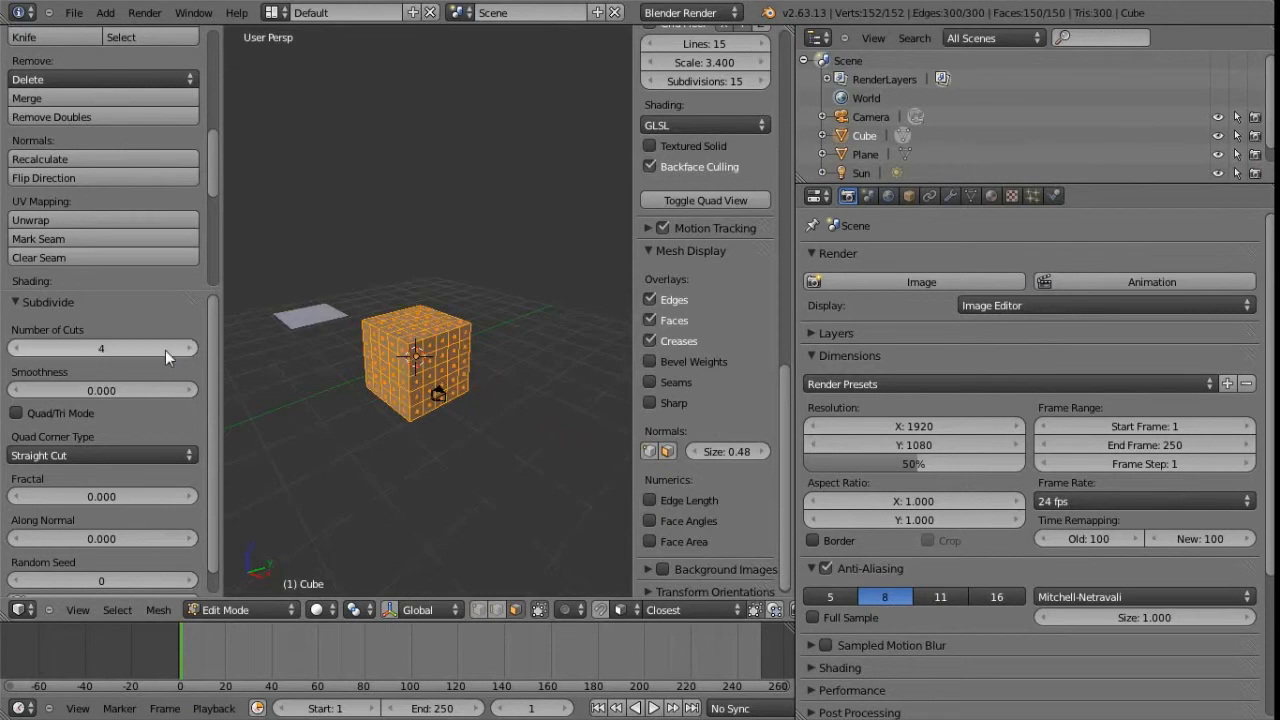
Delete the subdivided cube and add a grid mesh with 20 X and 10 Y subdivisions at the origin
key("Tab")
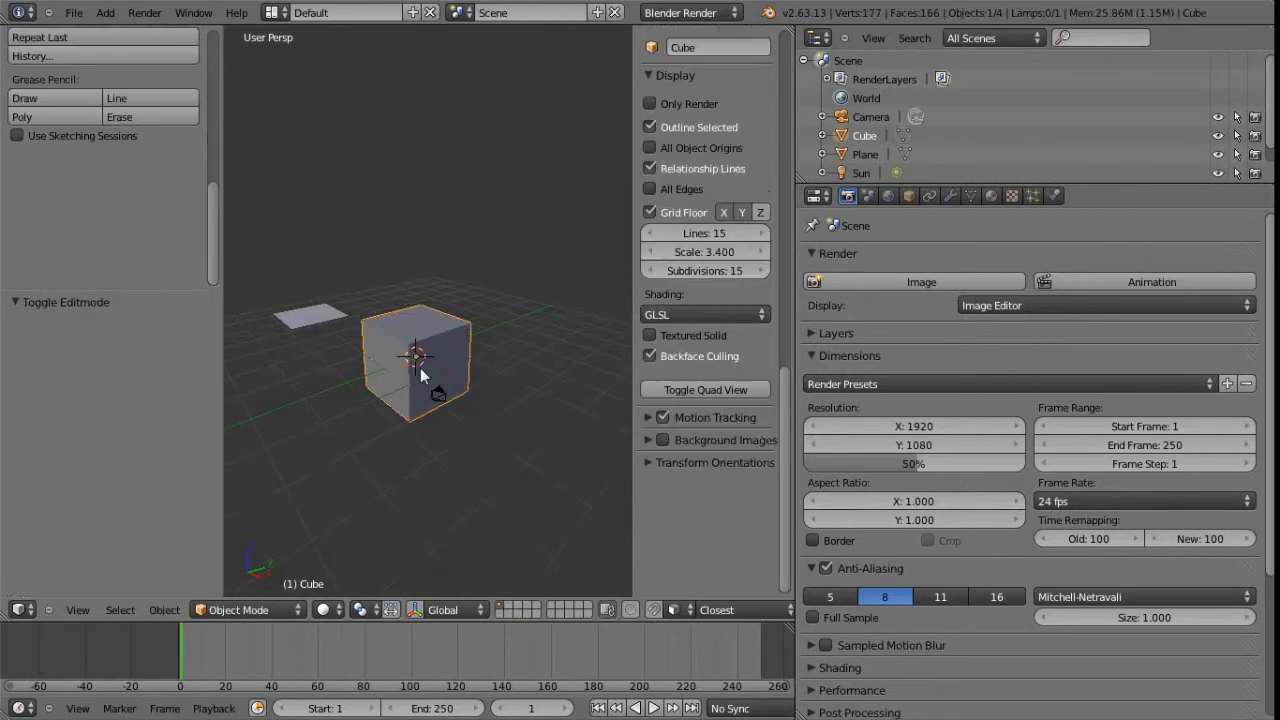
key("x")
left_click(394, 370)
key("shift+a")
mouse_move(394, 370)
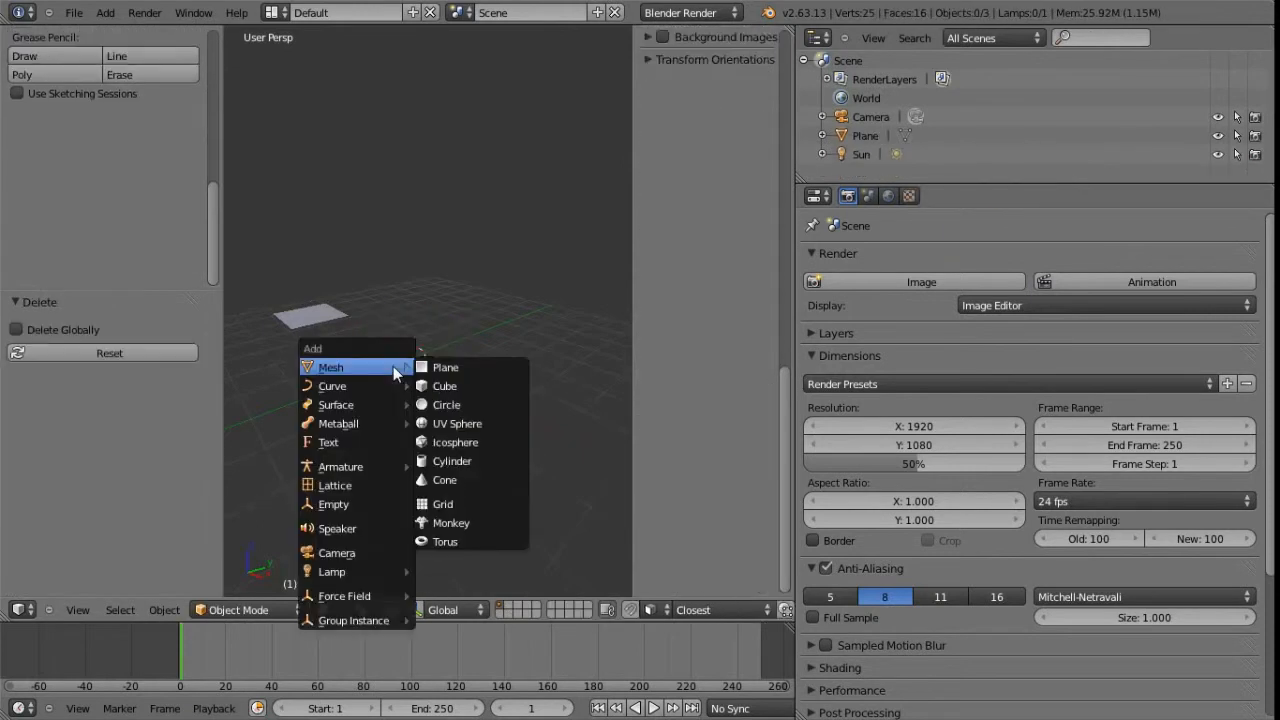
left_click(456, 505)
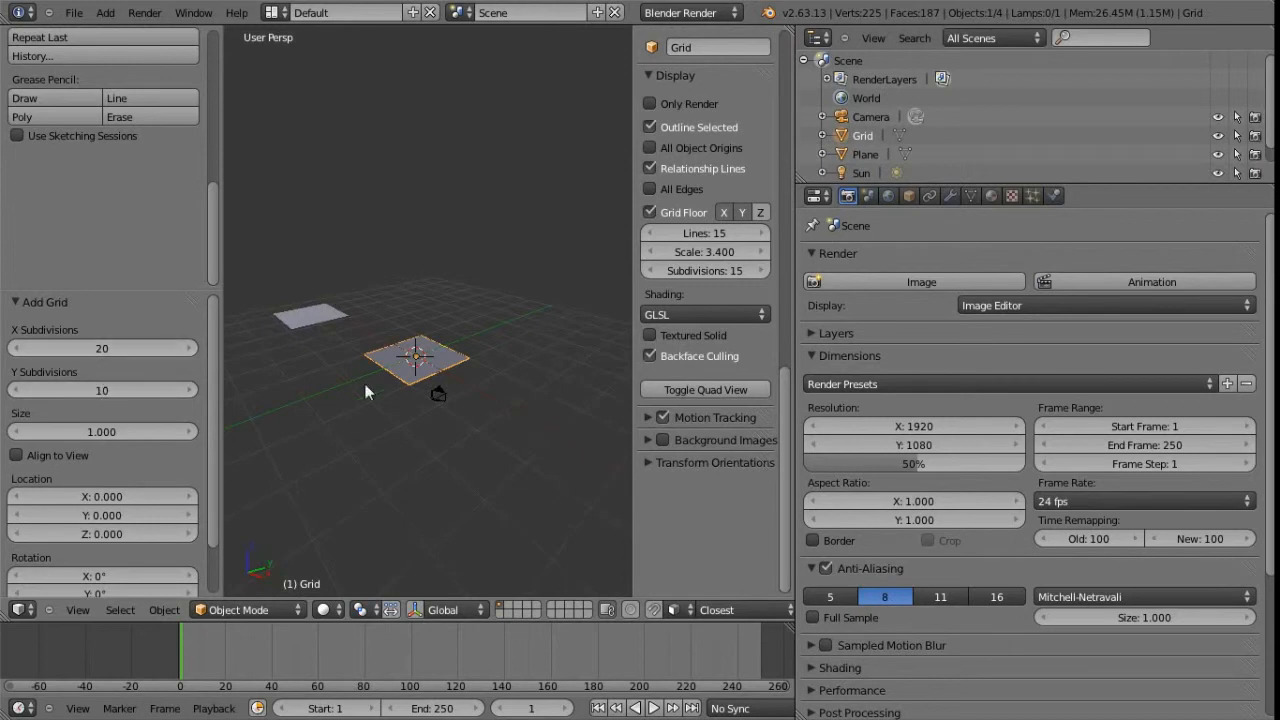
Examine the grid's subdivisions up close in wireframe and in Edit Mode
scroll(418, 385, "up", 5)
middle_click_drag(418, 385, 452, 398)
key("z")
key("z")
key("Tab")
scroll(438, 416, "up", 3)
scroll(451, 381, "down", 4)
scroll(428, 399, "up", 3)
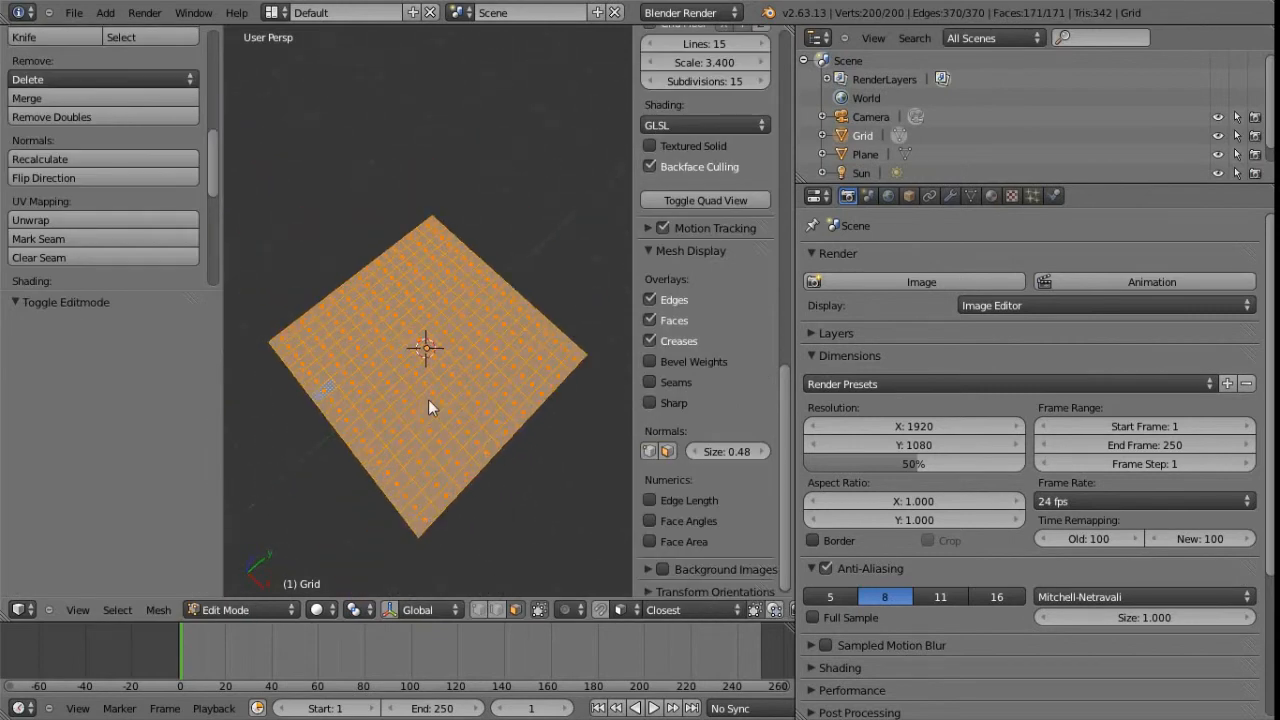
key("Tab")
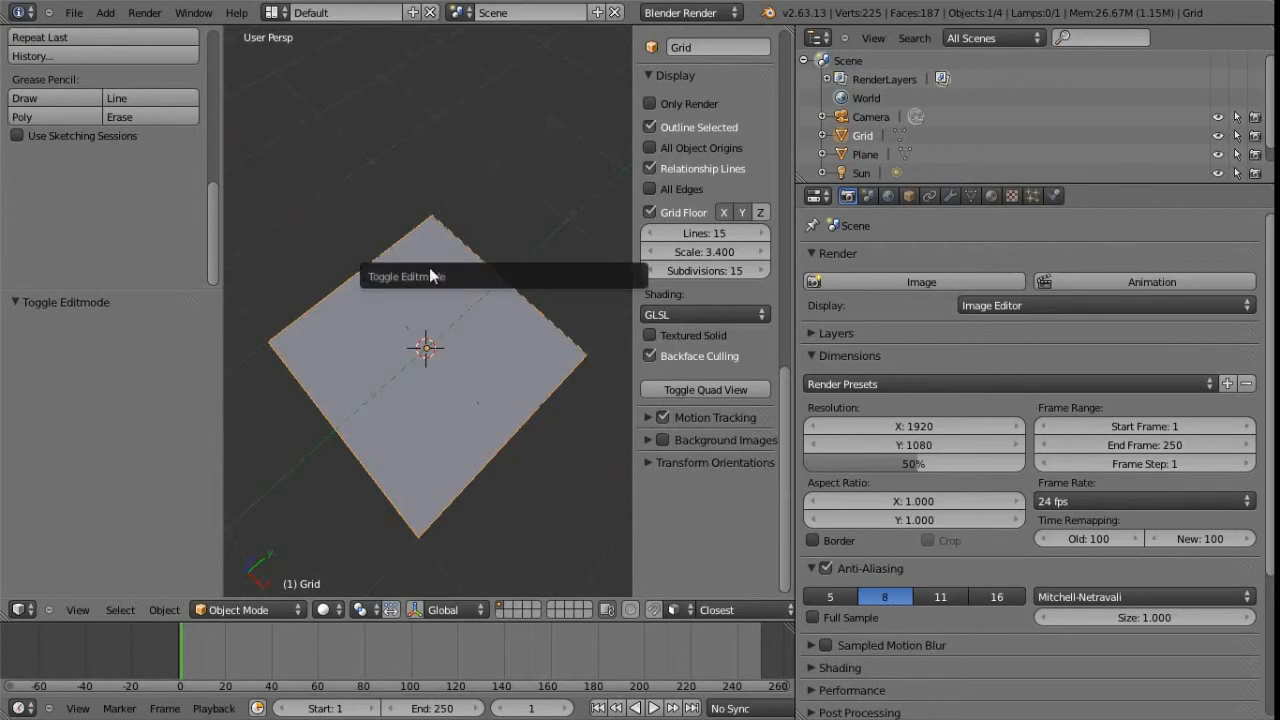
Replace the grid with a newly added grid mesh and bring up its creation settings in the 3D view
scroll(441, 392, "down", 2)
key("x")
left_click(419, 380)
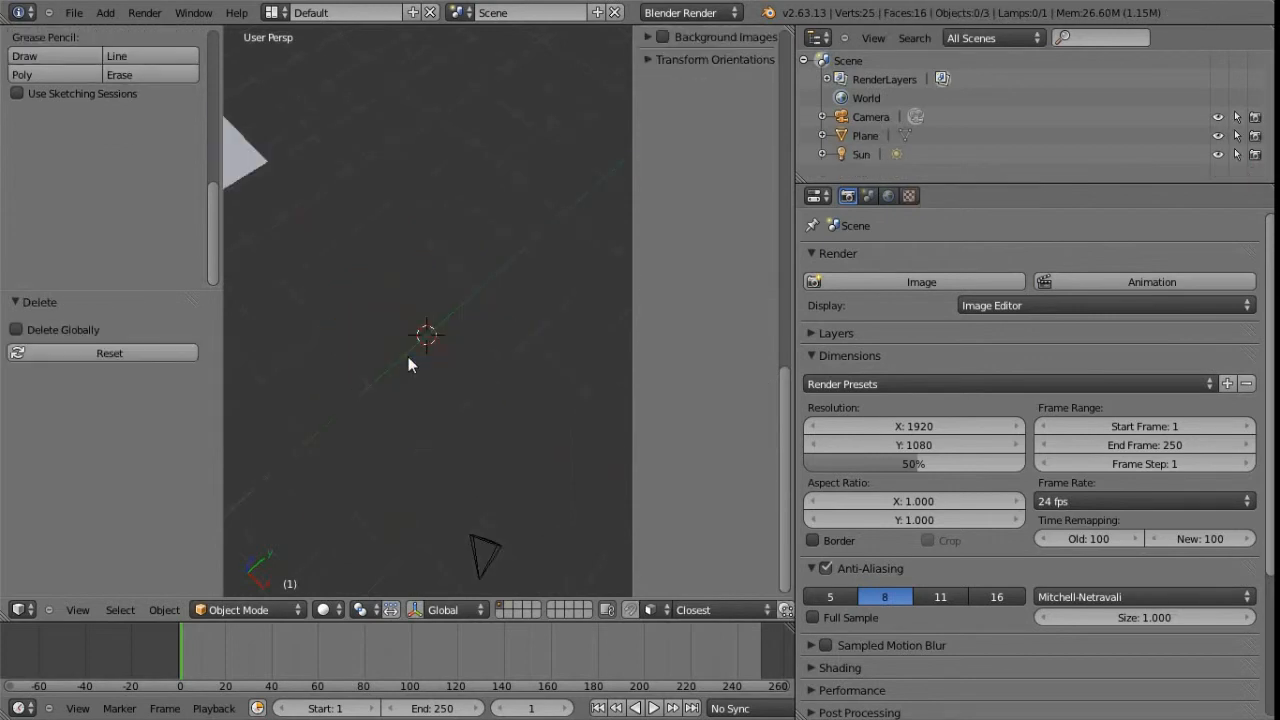
key("shift+a")
mouse_move(411, 358)
left_click(457, 494)
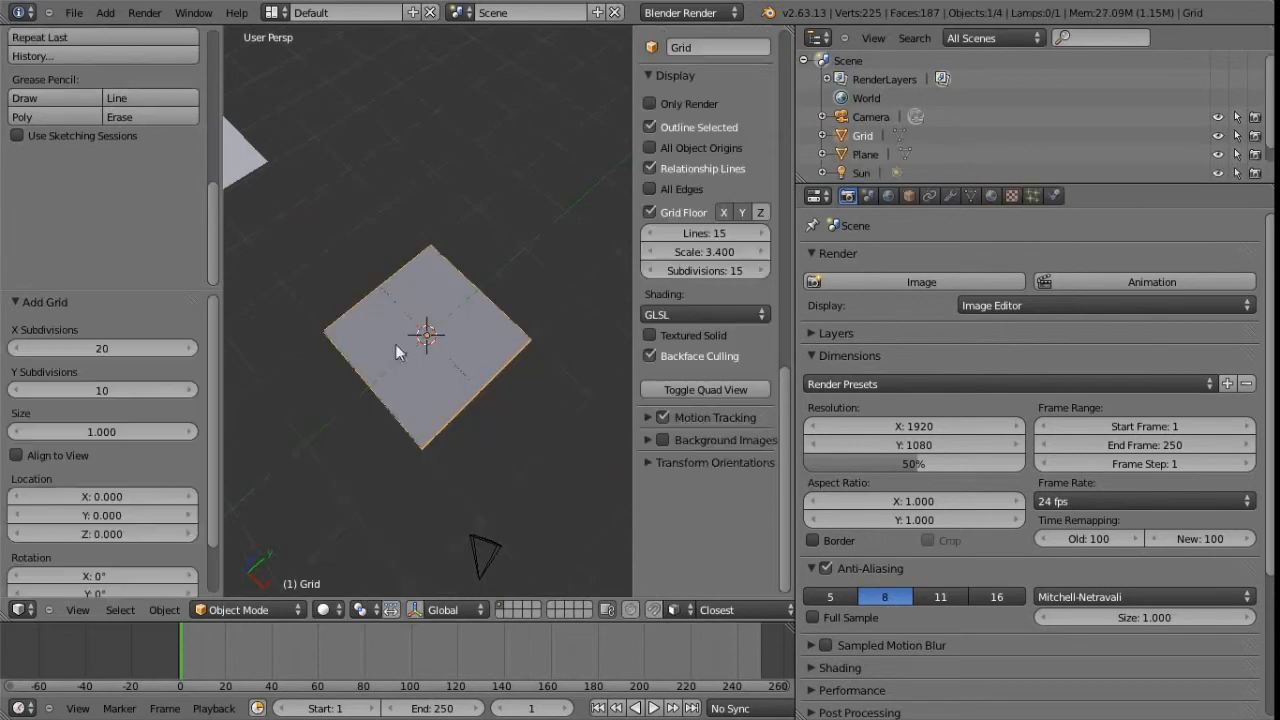
key("F6")
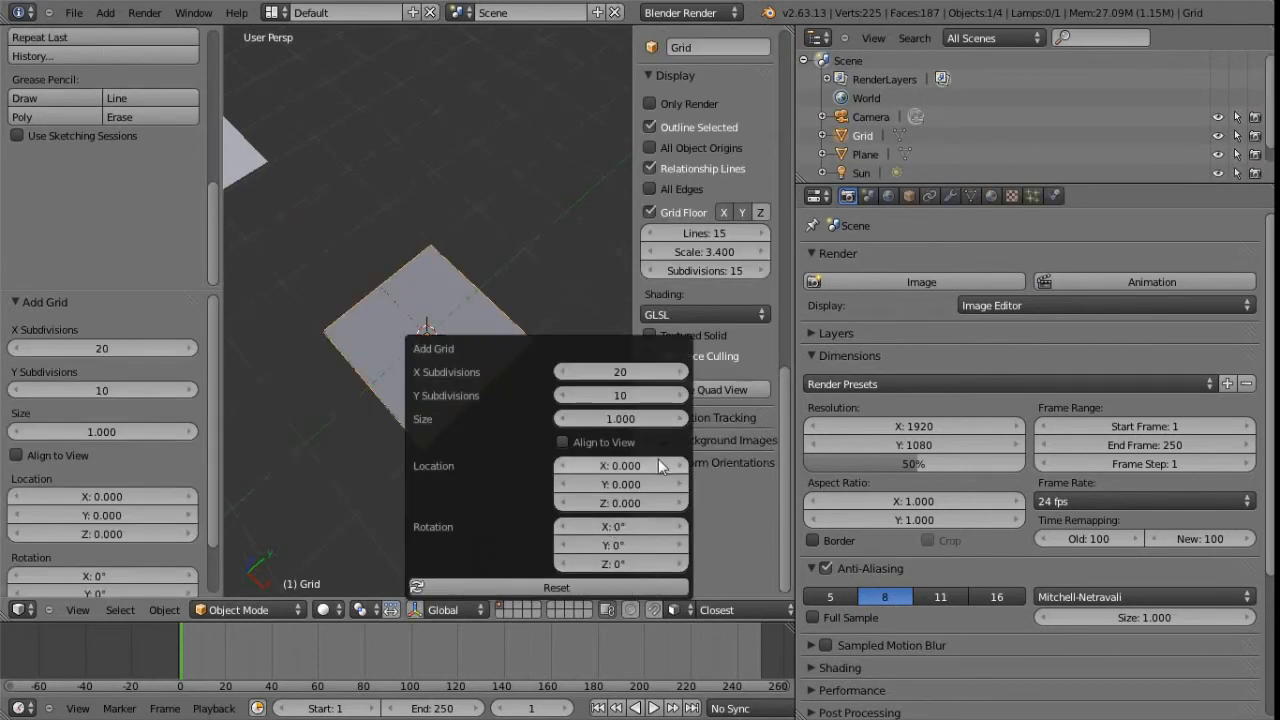
middle_click_drag(445, 368, 436, 318)
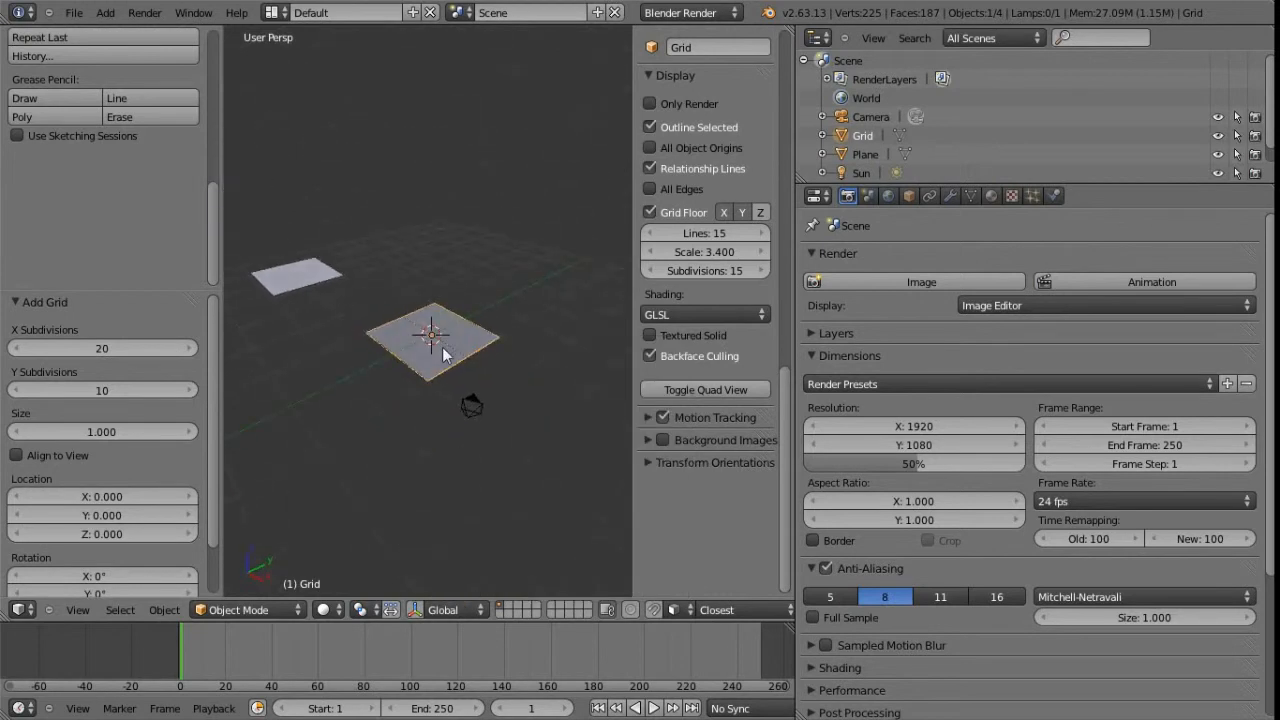
Replace the grid with a UV sphere mesh and set its segments to 60
key("x")
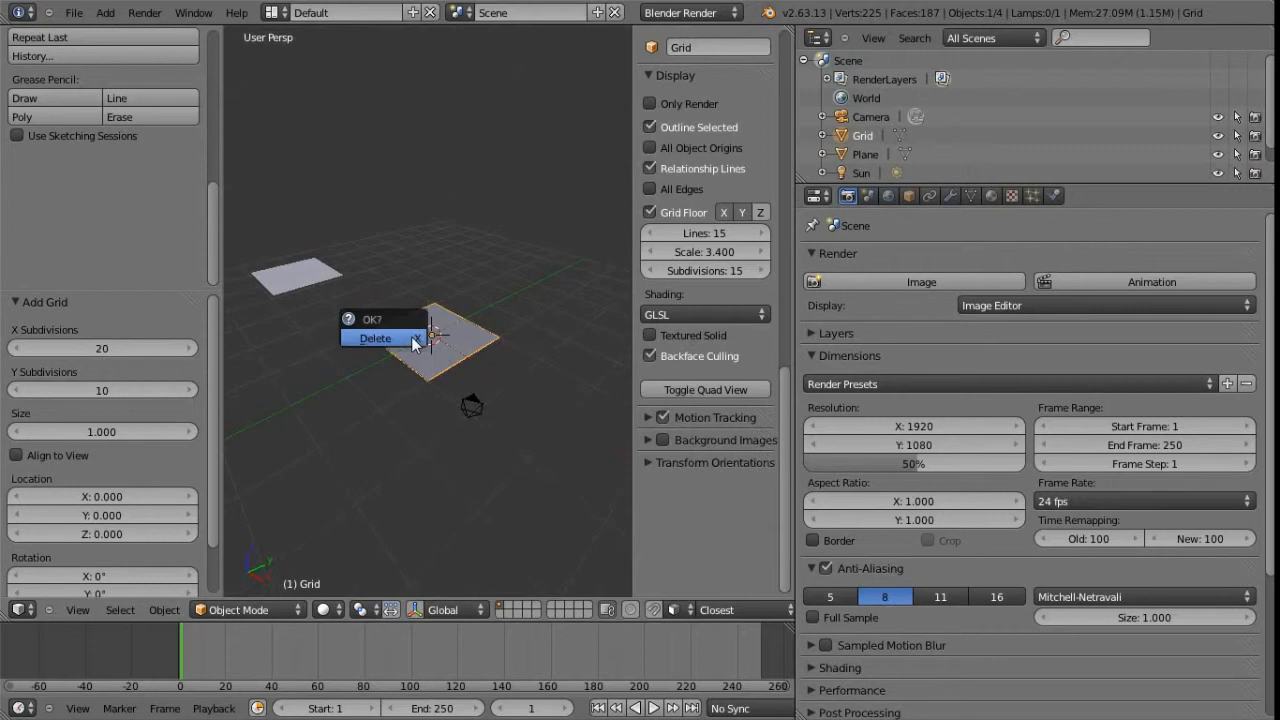
left_click(415, 338)
key("shift+a")
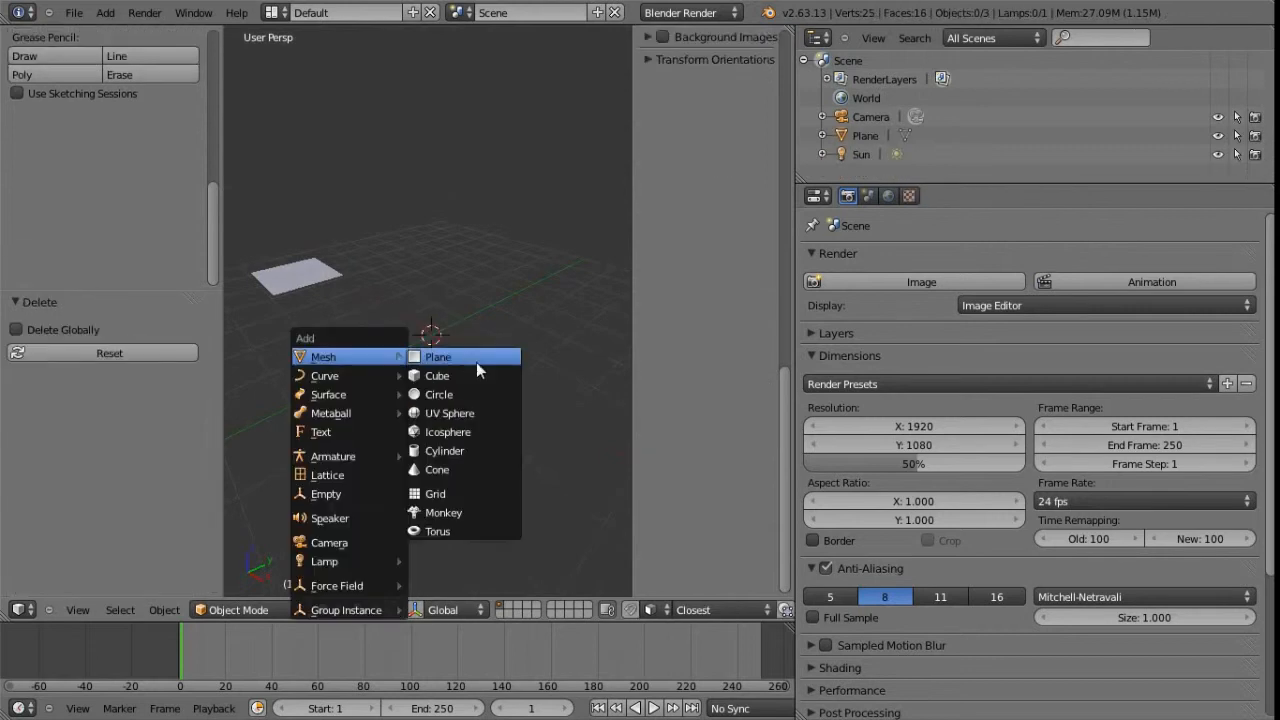
left_click(459, 413)
scroll(455, 420, "up", 7)
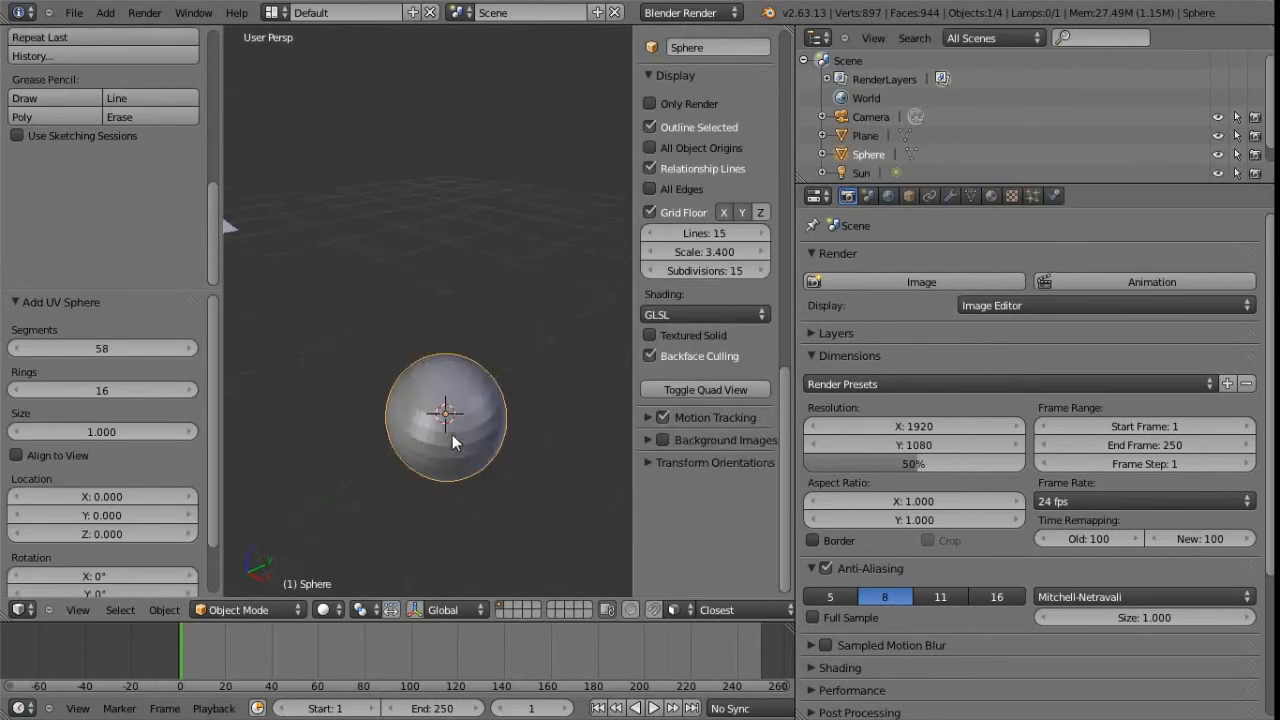
left_click(177, 348)
left_click(177, 348)
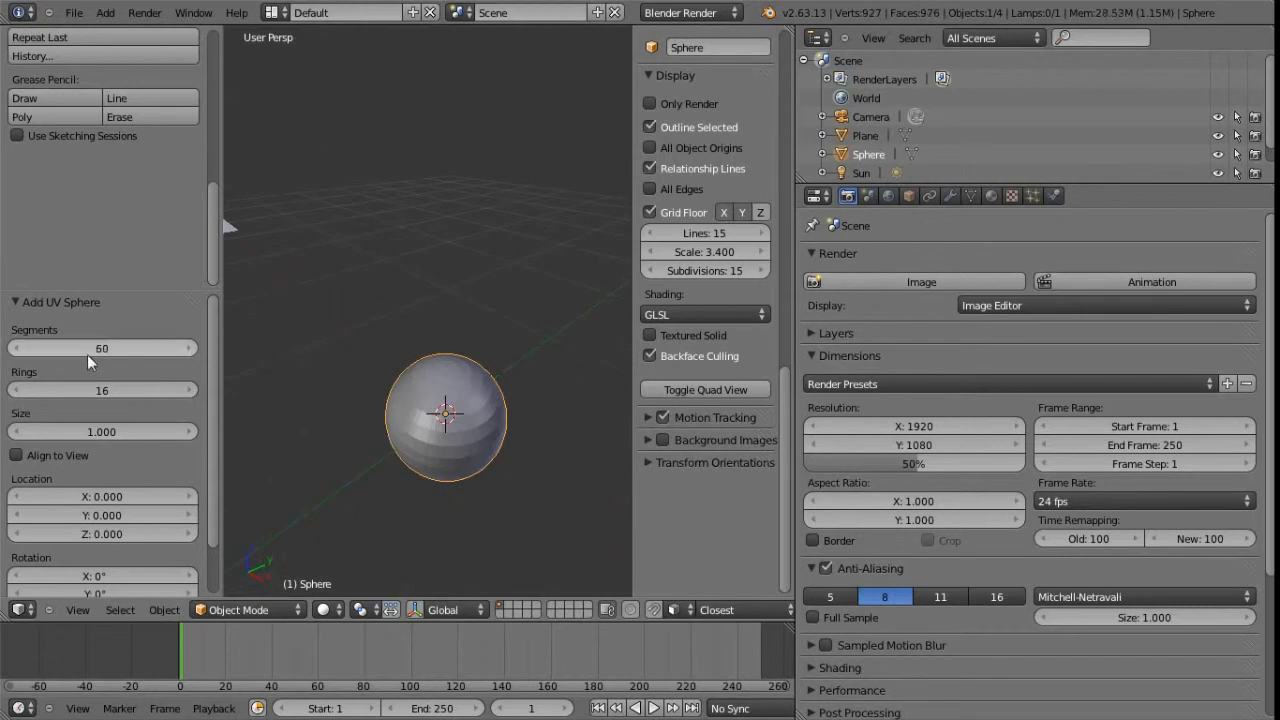
Set the UV sphere to 61 segments and 24 rings
left_click_drag(112, 346, 116, 347)
left_click_drag(88, 390, 172, 385)
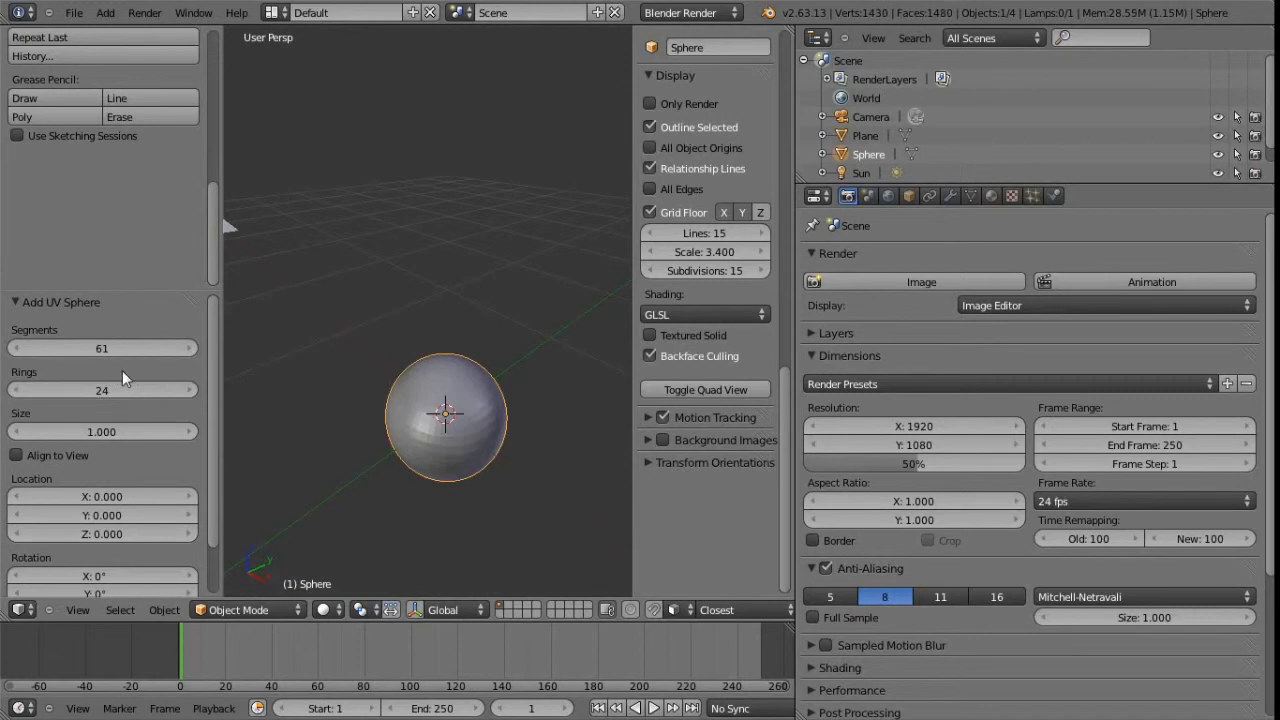
scroll(472, 458, "up", 2)
middle_click_drag(470, 455, 451, 296, "shift")
scroll(451, 392, "down", 2)
scroll(449, 298, "down", 4)
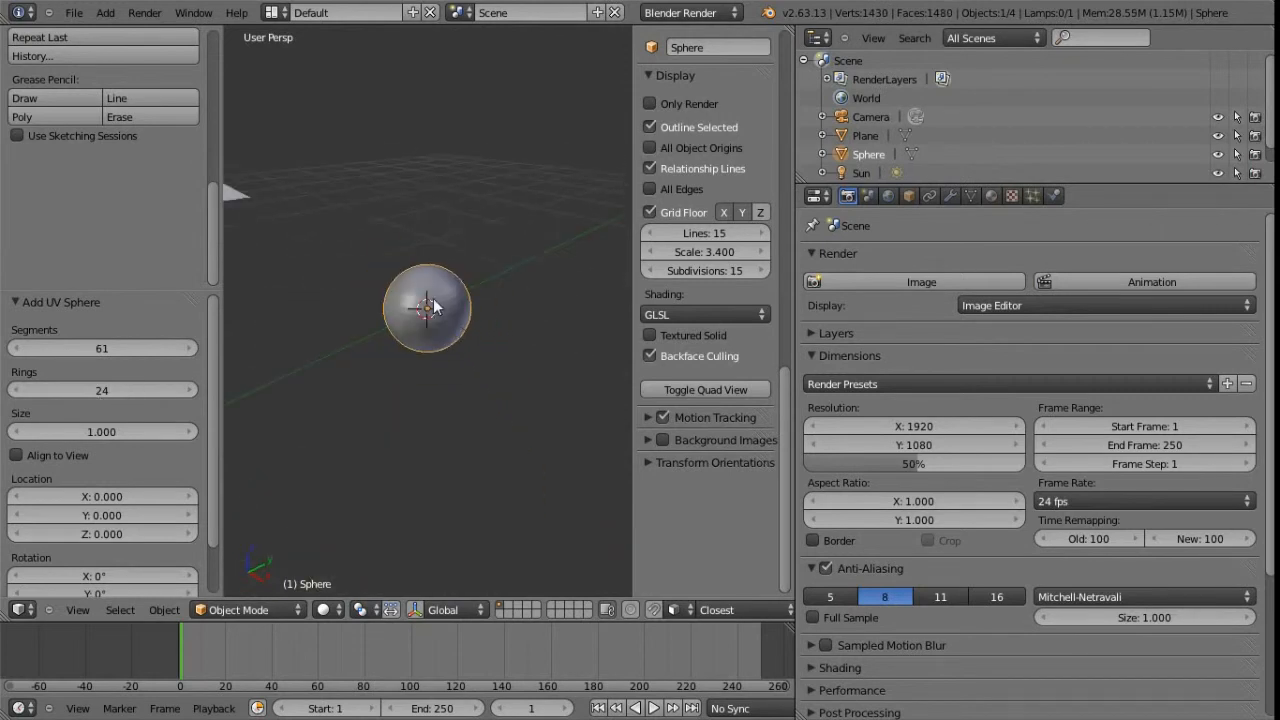
Replace the UV sphere with a plane mesh and a cube mesh added at the origin
key("x")
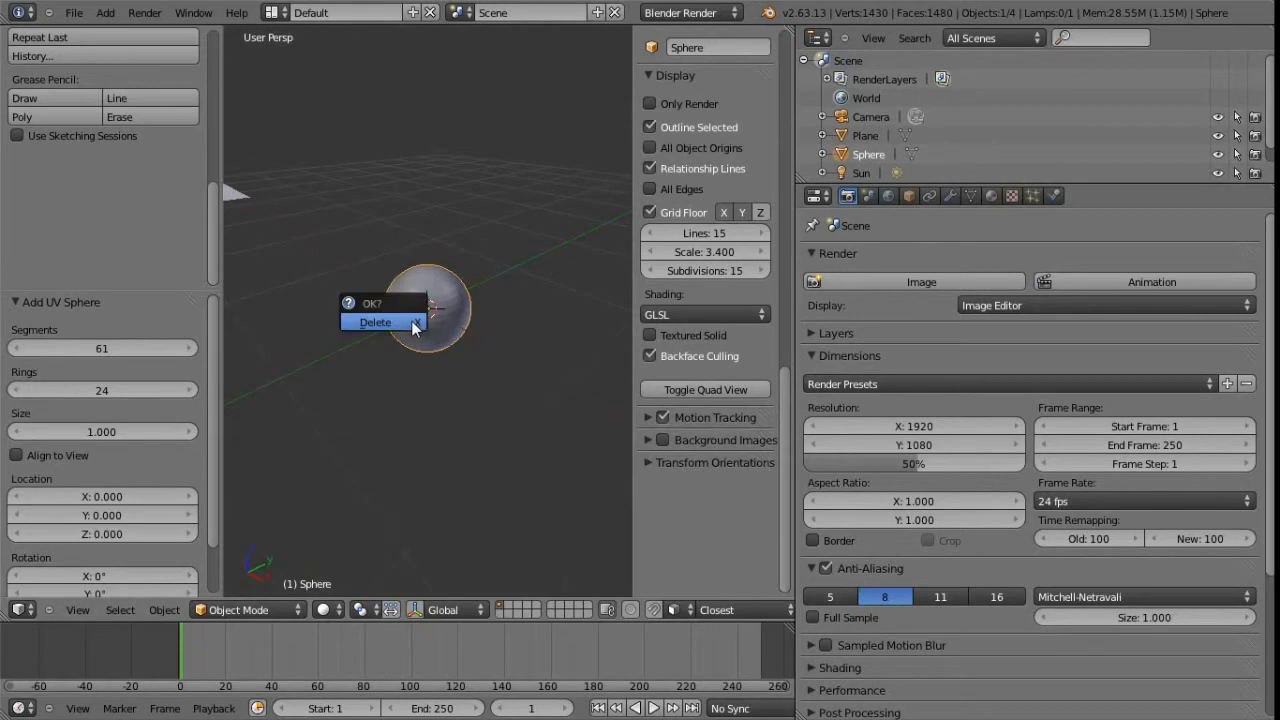
left_click(413, 325)
key("shift+a")
mouse_move(383, 322)
left_click(490, 323)
key("shift+a")
mouse_move(440, 331)
left_click(519, 340)
scroll(488, 351, "down", 3)
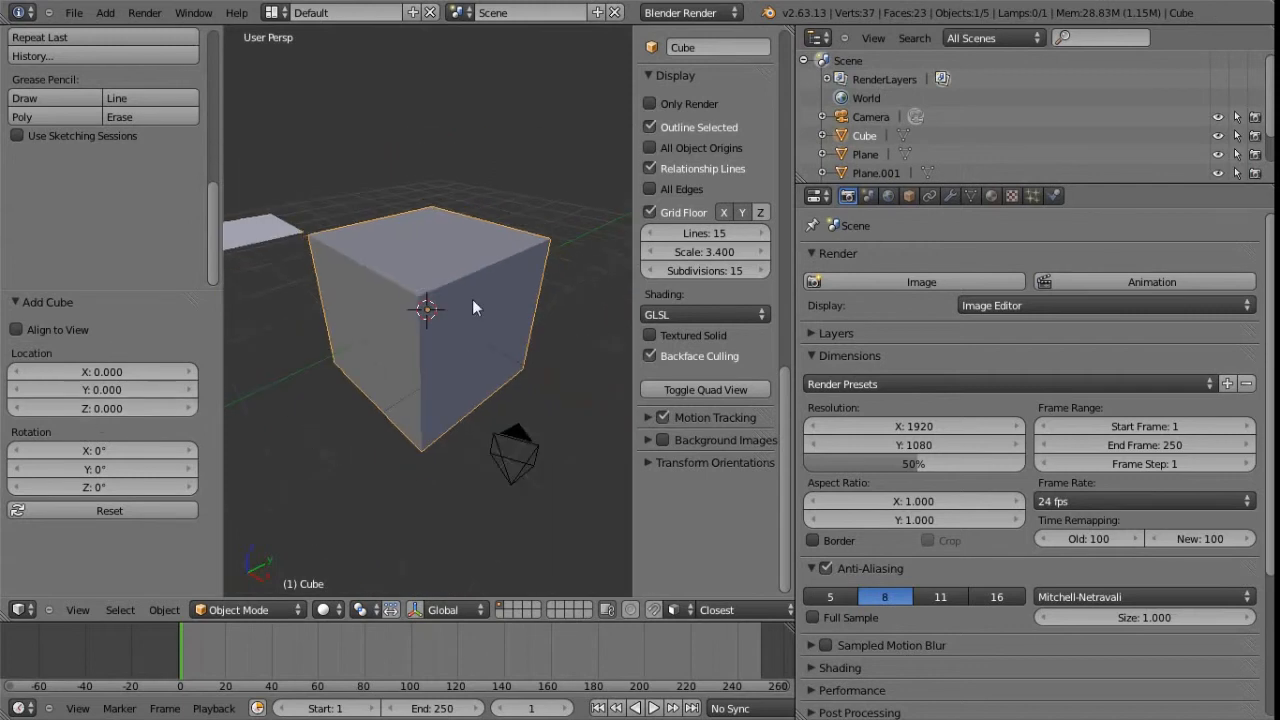
Delete the cube and the plane at the origin
key("x")
left_click(430, 298)
right_click(428, 330)
key("x")
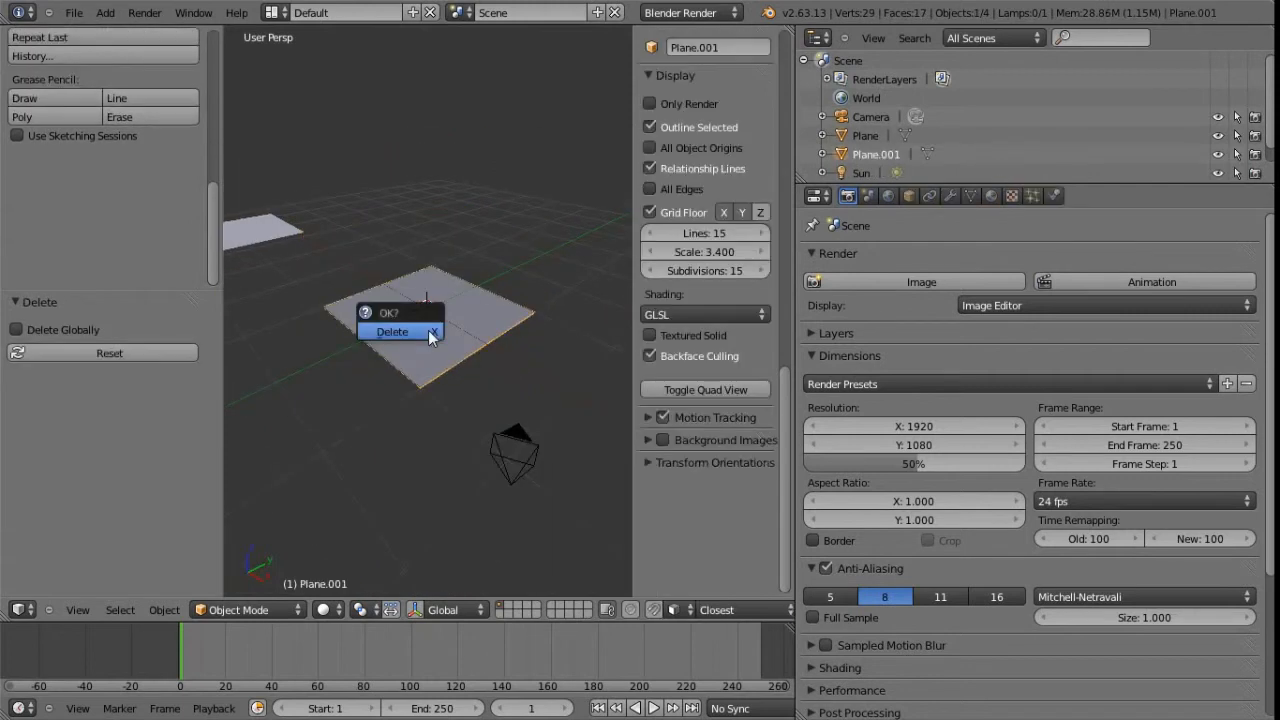
left_click(428, 331)
middle_click_drag(481, 318, 428, 316)
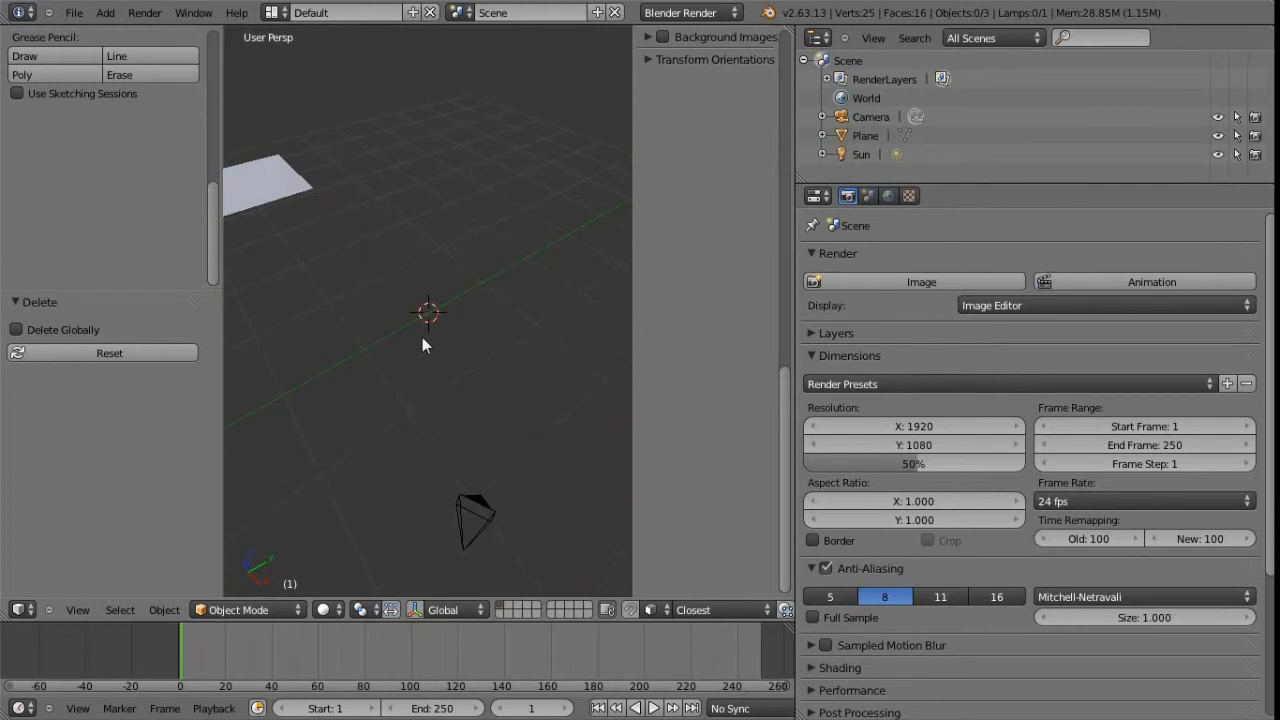
middle_click_drag(397, 328, 410, 330)
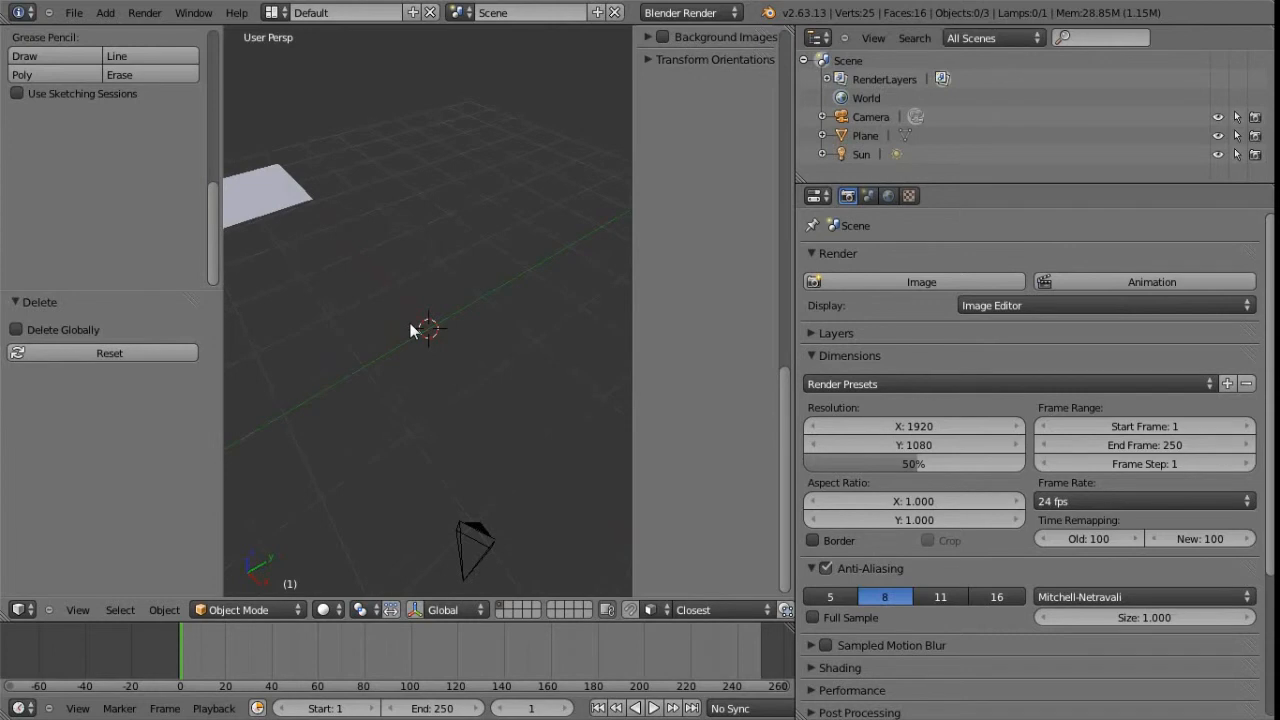
Add an empty object at the origin
key("shift+a")
mouse_move(410, 325)
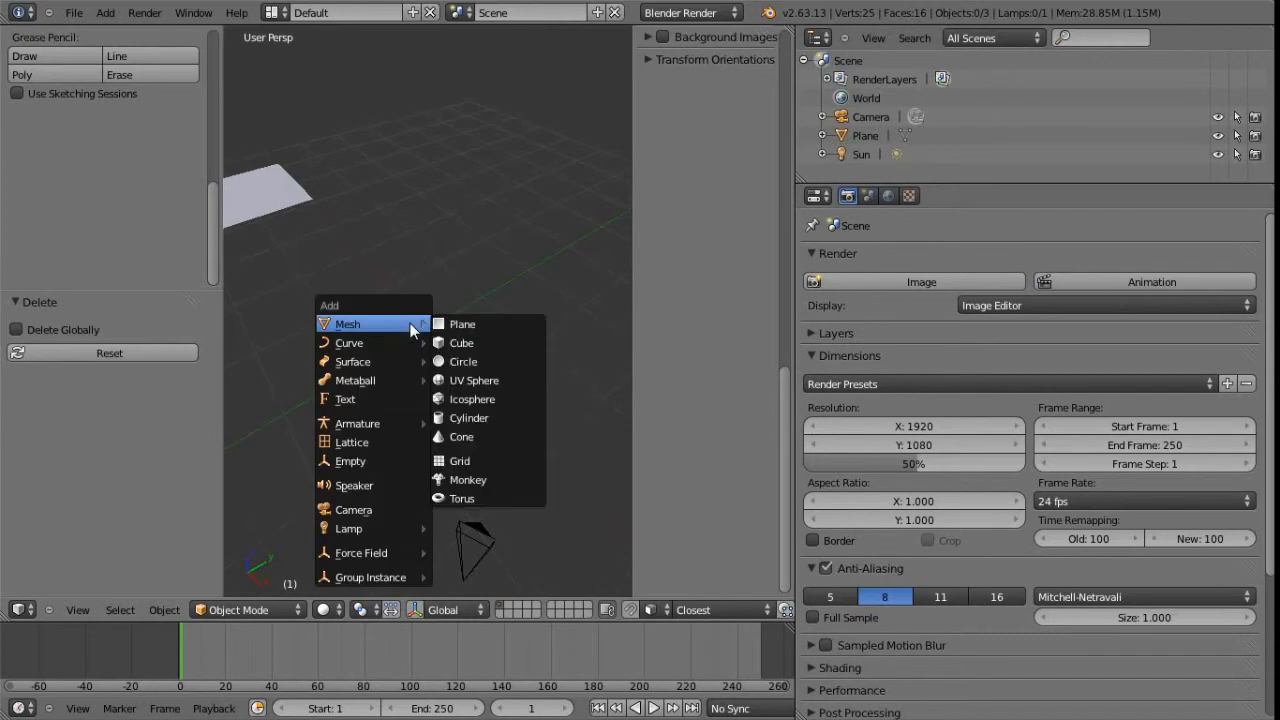
left_click(374, 459)
middle_click_drag(435, 344, 431, 392)
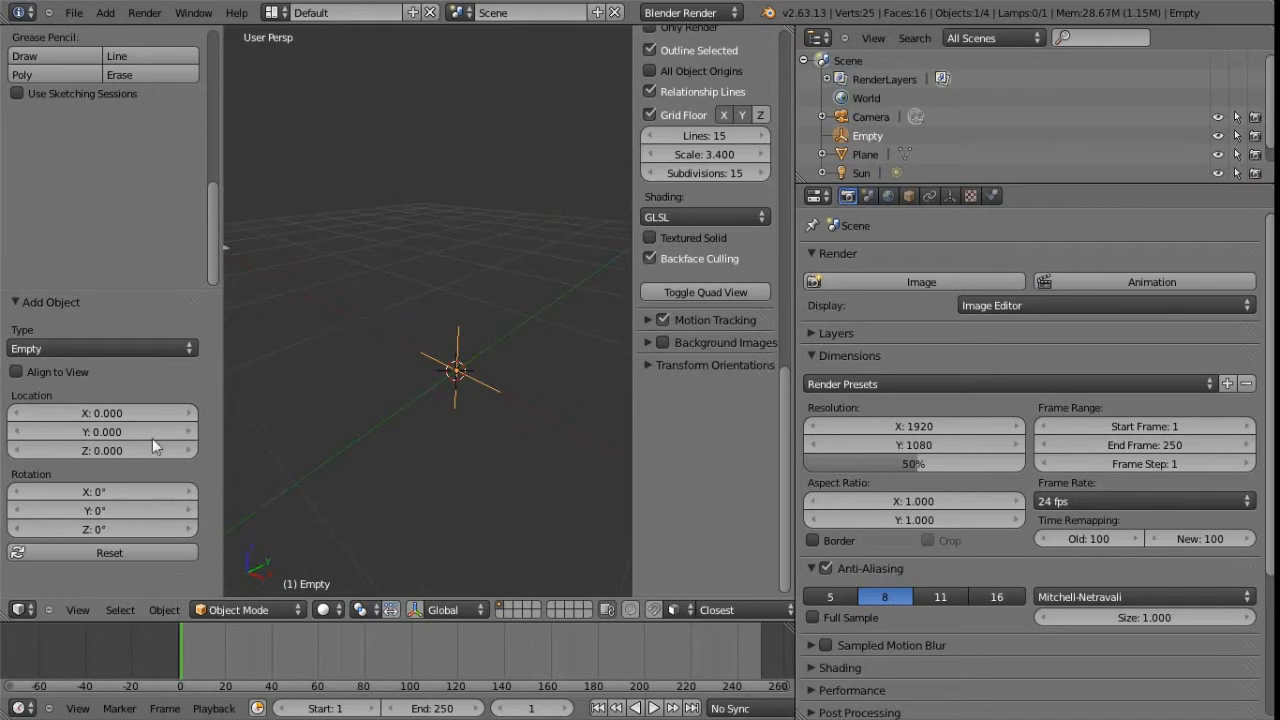
middle_click_drag(450, 326, 423, 366)
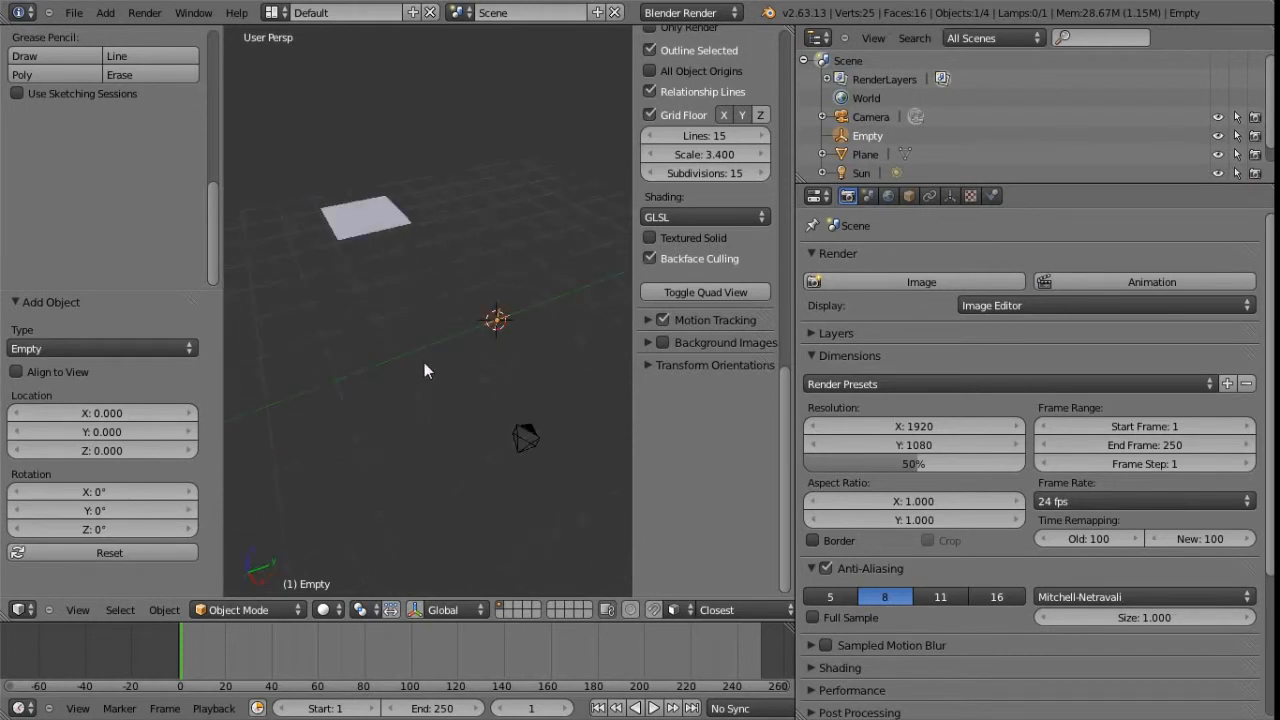
Add a second empty and move it about -11.421 units along the global Y axis
key("shift+a")
left_click(428, 364)
key("g")
key("y")
left_click(362, 378)
middle_click_drag(362, 378, 510, 280)
right_click(511, 274)
right_click(403, 374)
middle_click_drag(482, 330, 446, 368)
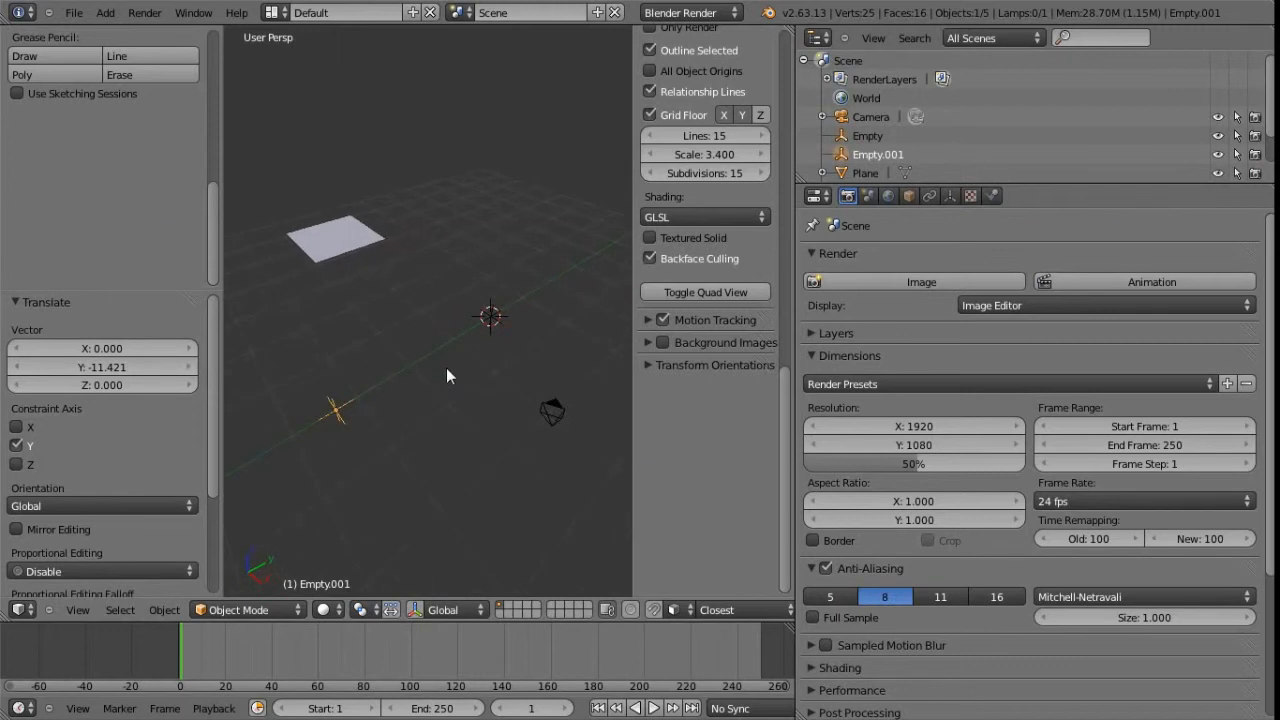
Switch to Maya, create a locator and activate the Move tool on it
key("alt+Tab")
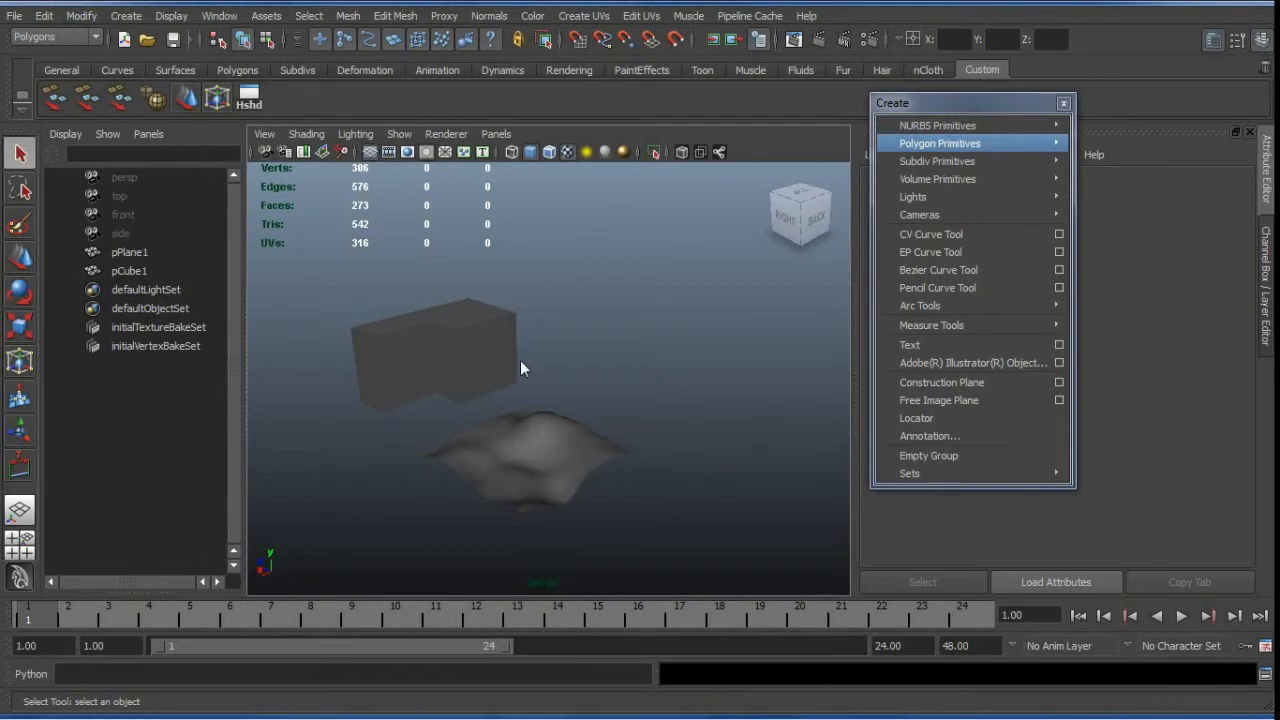
left_click_drag(522, 381, 490, 390, "alt")
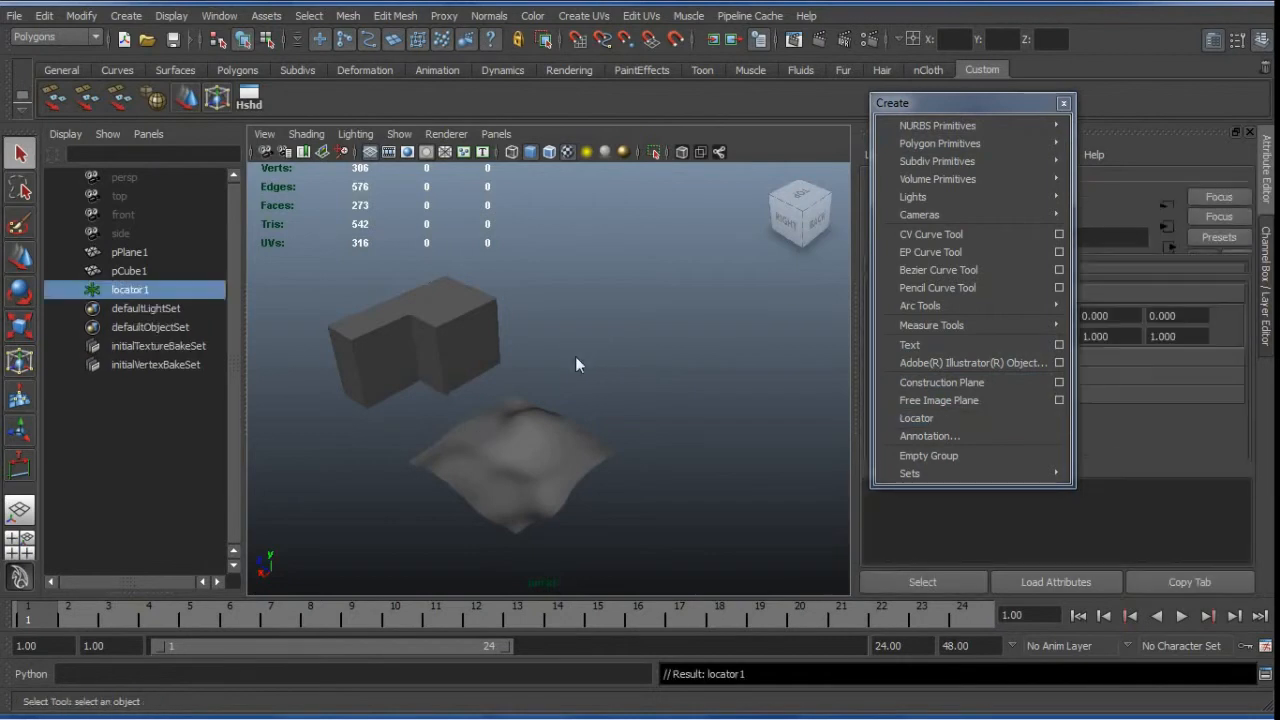
left_click_drag(542, 382, 561, 382, "alt")
key("w")
left_click_drag(625, 410, 560, 430, "alt")
mouse_move(553, 437)
right_mouse_down("alt")
mouse_move(754, 486)
mouse_move(455, 418)
mouse_move(704, 475)
mouse_move(557, 438)
mouse_move(484, 399)
mouse_move(698, 483)
mouse_move(560, 441)
right_mouse_up("alt")
left_click_drag(560, 441, 646, 440, "alt")
right_click_drag(646, 440, 330, 343, "alt")
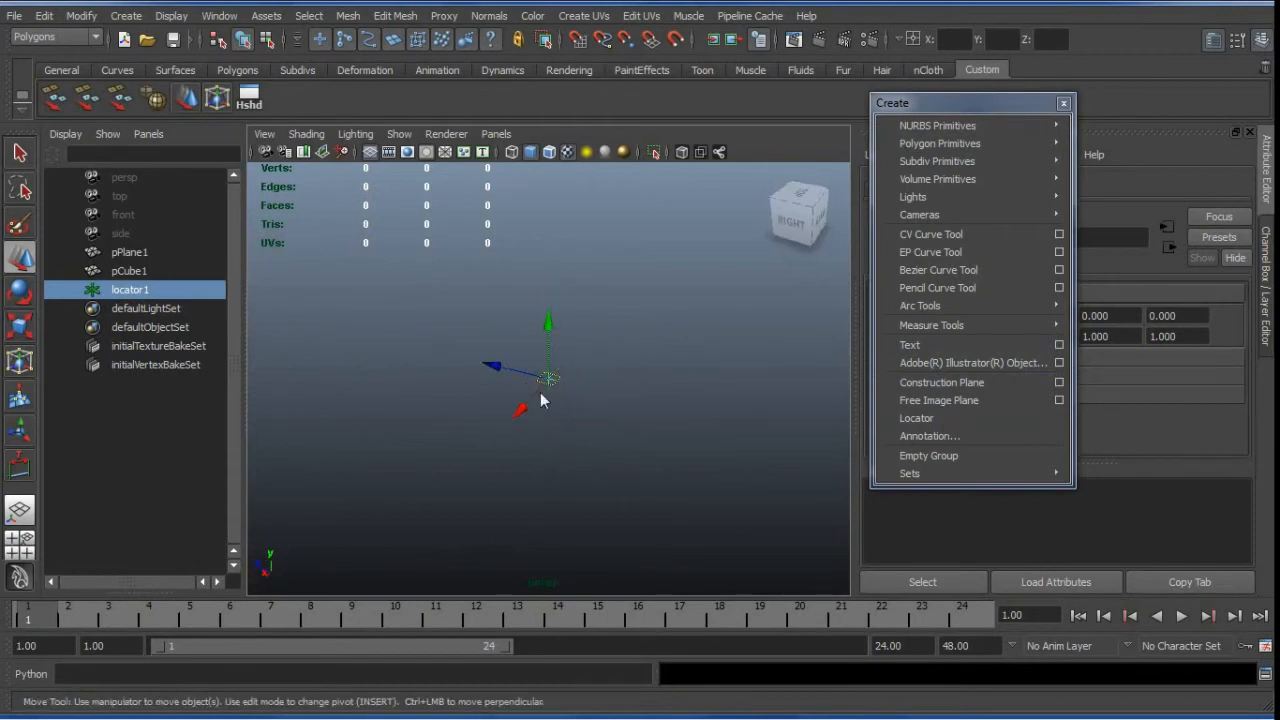
Delete the locator and frame all objects in the Maya scene
key("Delete")
key("a")
left_click_drag(523, 403, 591, 403, "alt")
Measure between two points beside the cube and the plane with the Distance Tool
mouse_move(973, 325)
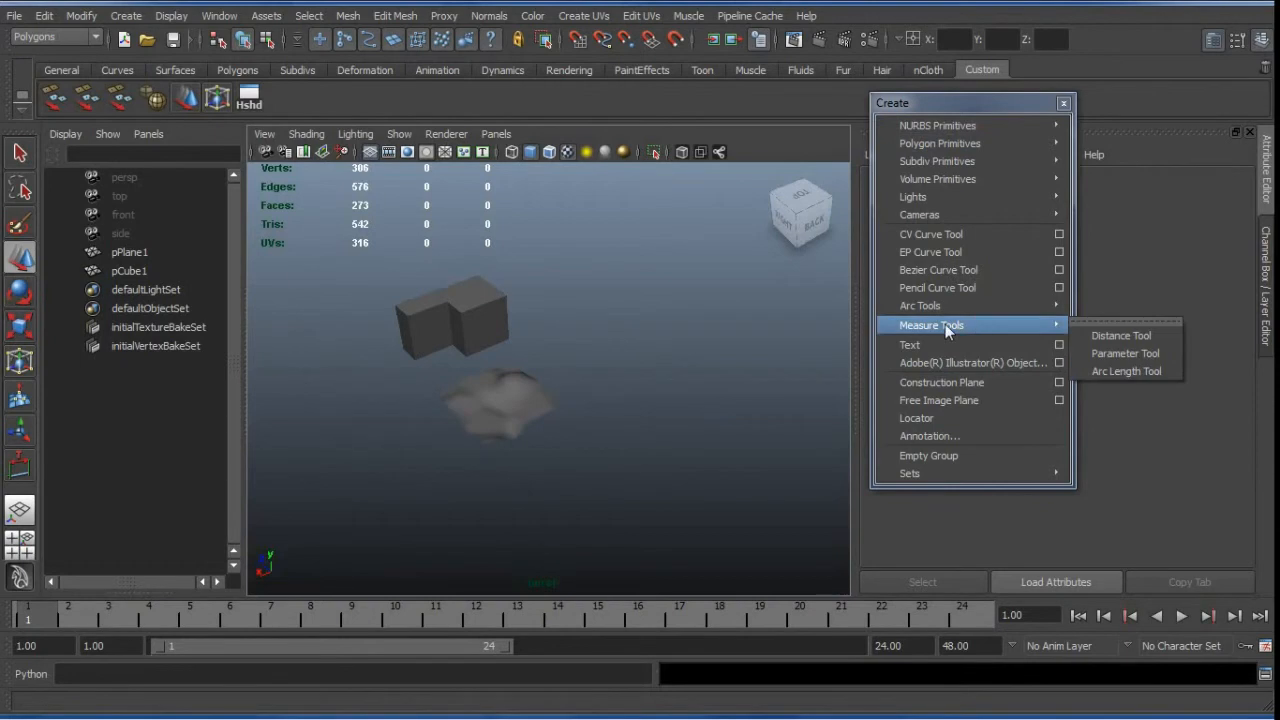
left_click(1138, 339)
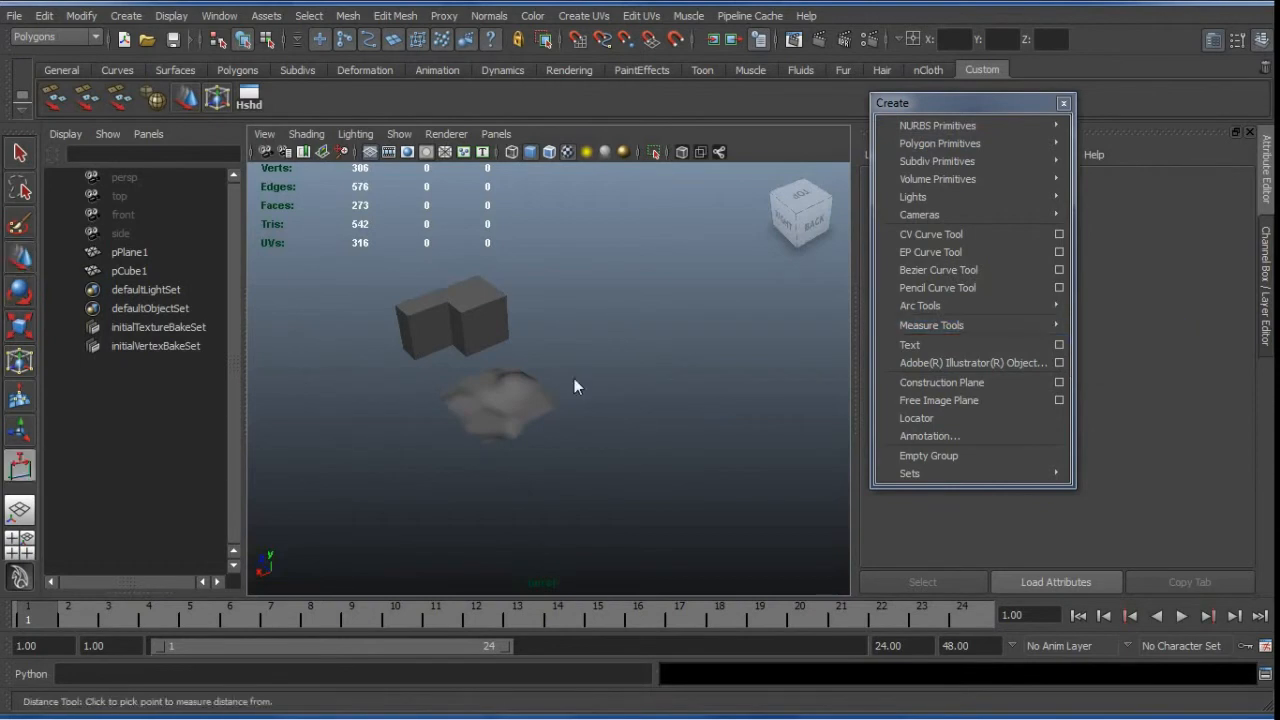
left_click(546, 307)
left_click(711, 365)
left_click_drag(593, 441, 568, 406, "alt")
Examine the distance measurement's two locators and its dimension object by selecting them
left_click(130, 290)
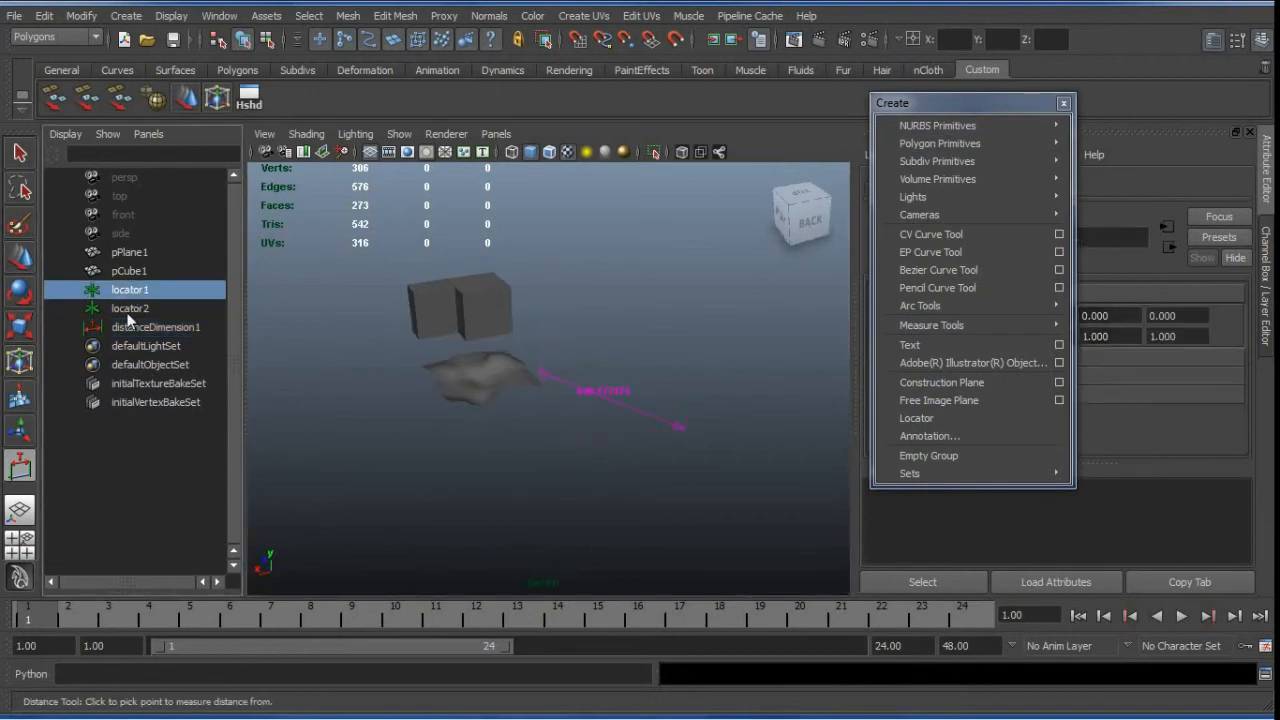
left_click(126, 311, "ctrl")
left_click(140, 328)
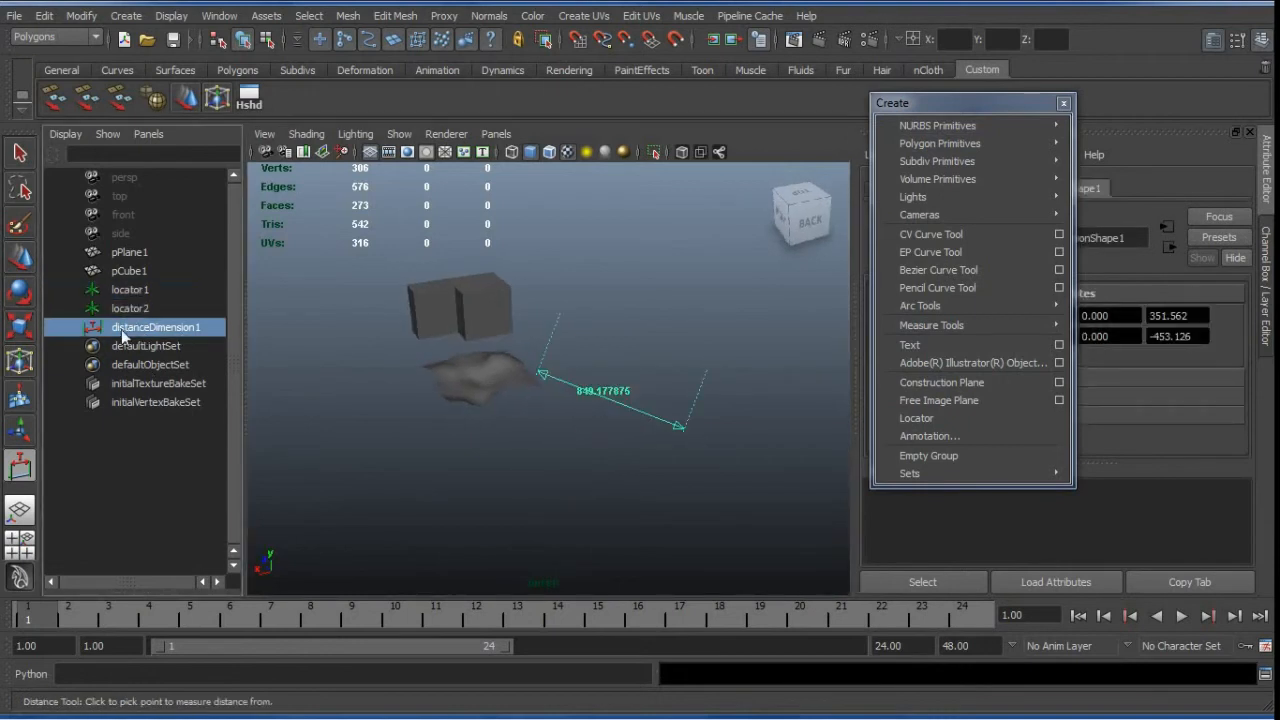
mouse_move(588, 389)
left_mouse_down("alt")
mouse_move(486, 366)
mouse_move(600, 394)
left_mouse_up("alt")
Switch back to Blender and select both empties together
key("alt+Tab")
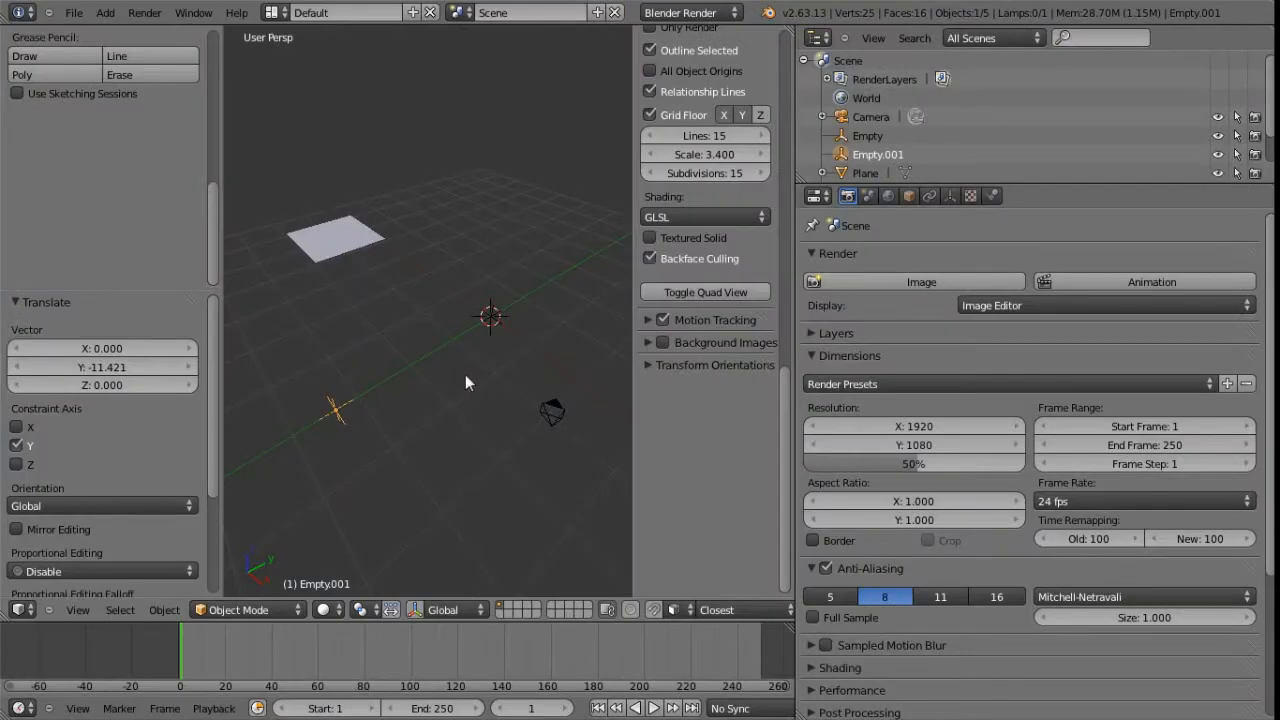
middle_click_drag(415, 381, 492, 326)
right_click(493, 317, "shift")
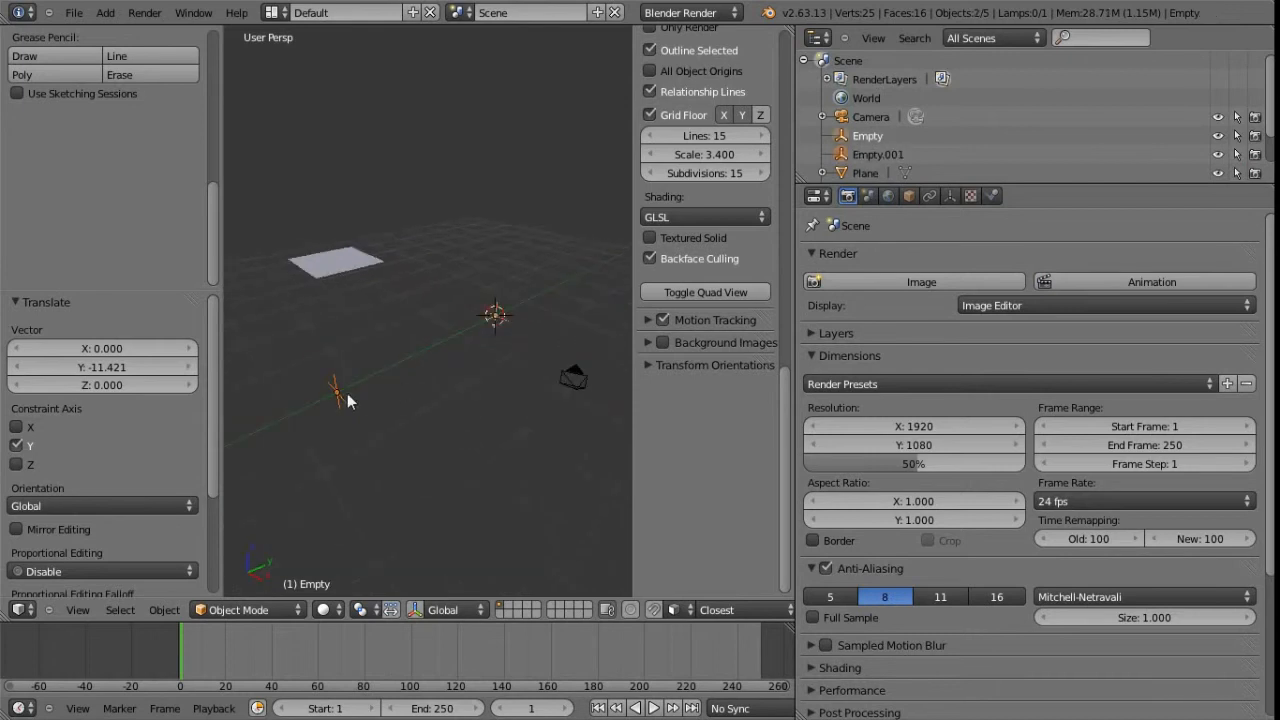
Open the plane in Edit Mode with nothing selected and turn on the Edge Length display
right_click(340, 280)
middle_click_drag(429, 305, 400, 353)
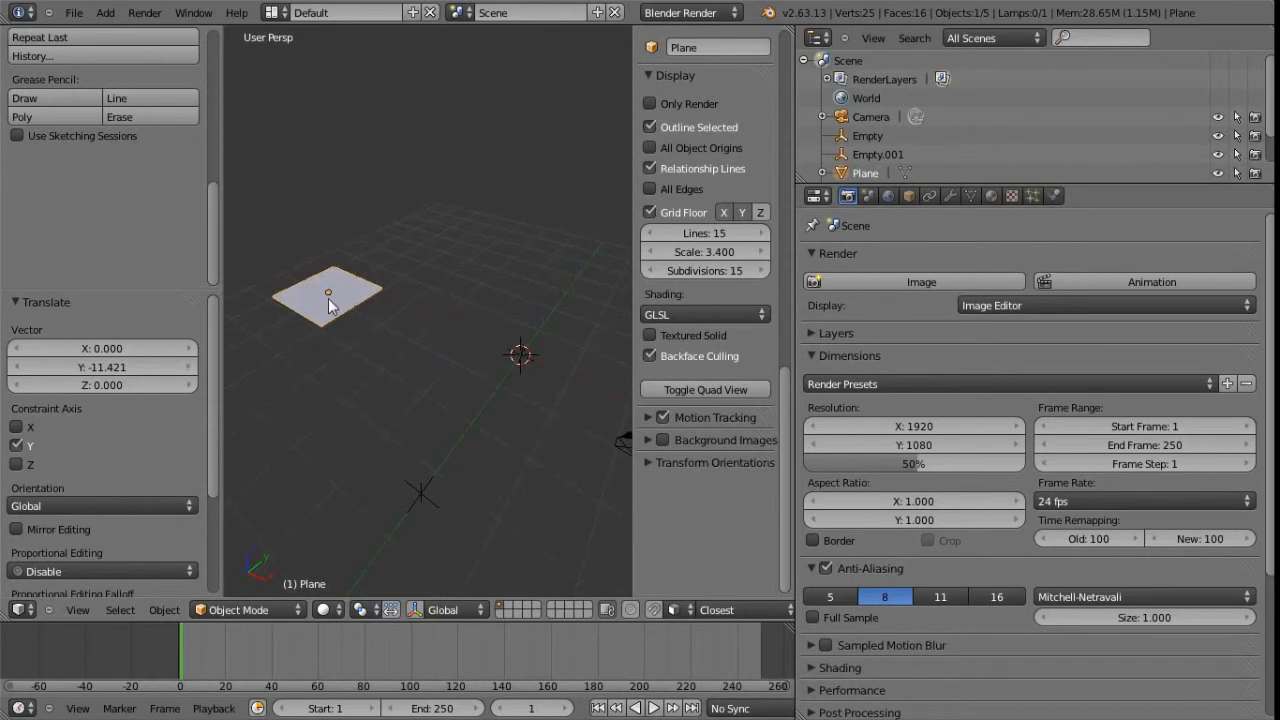
key("Tab")
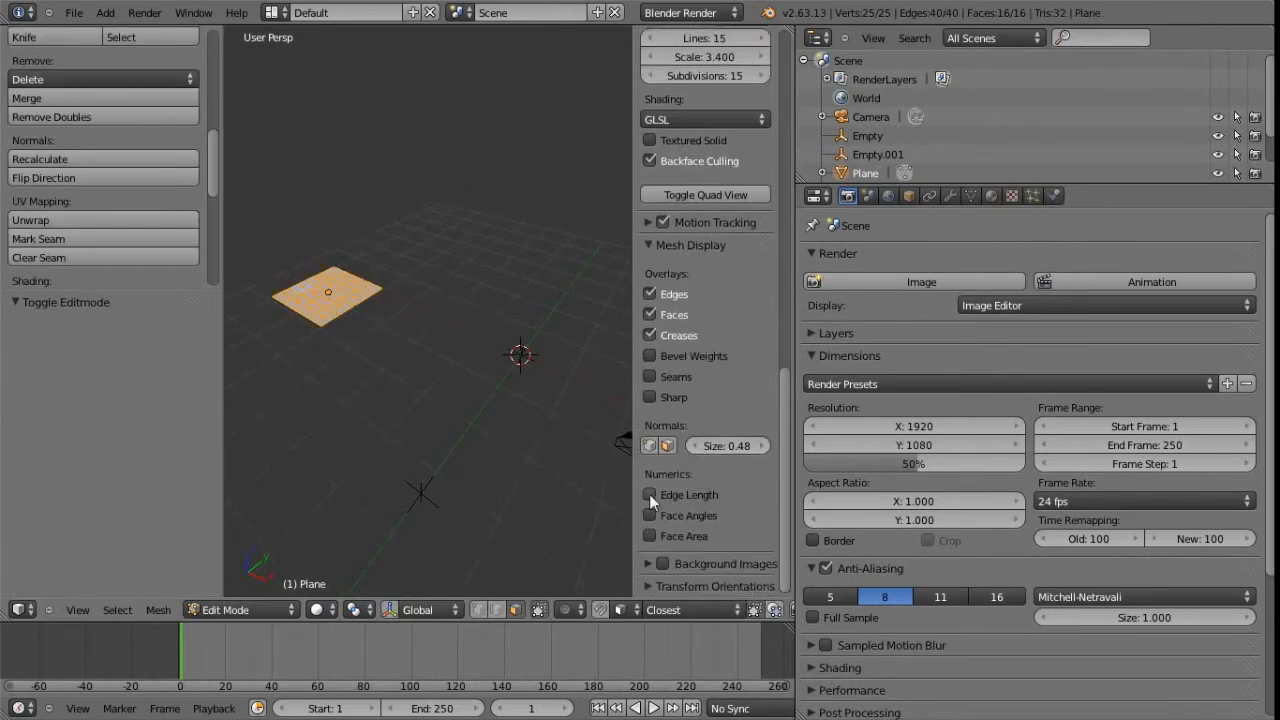
key("a")
scroll(682, 479, "down", 3)
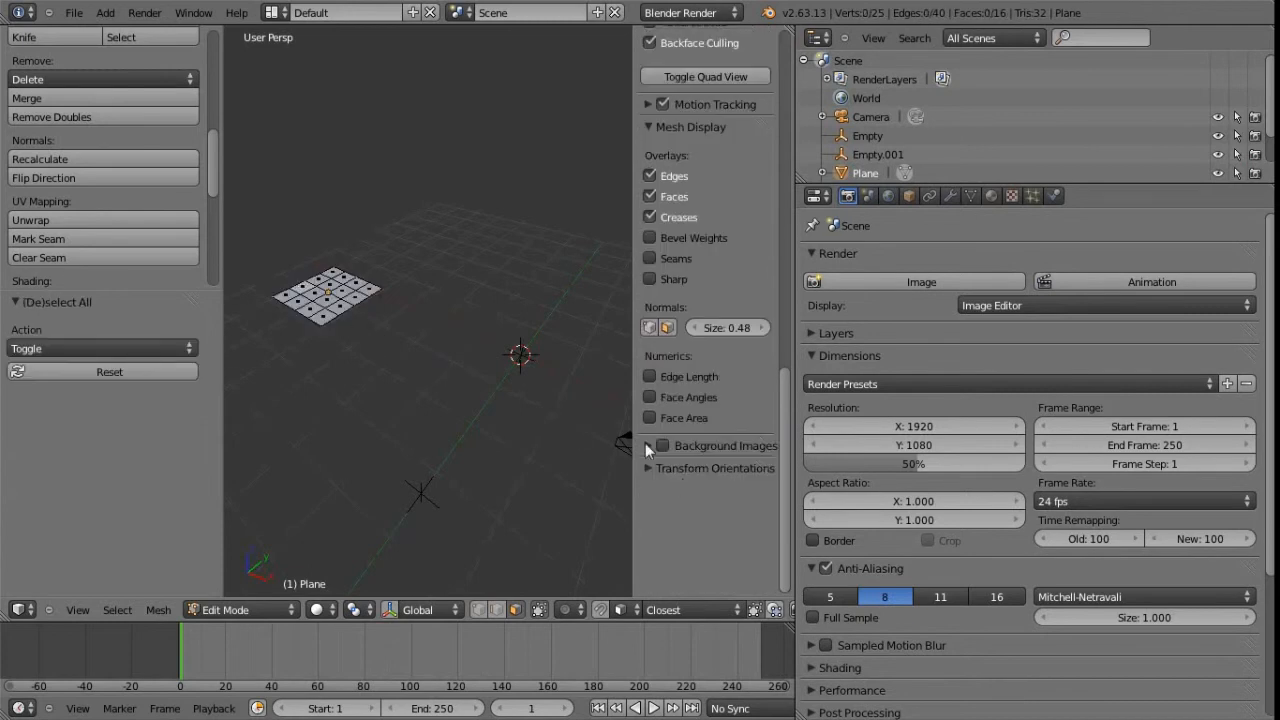
scroll(645, 443, "up", 2)
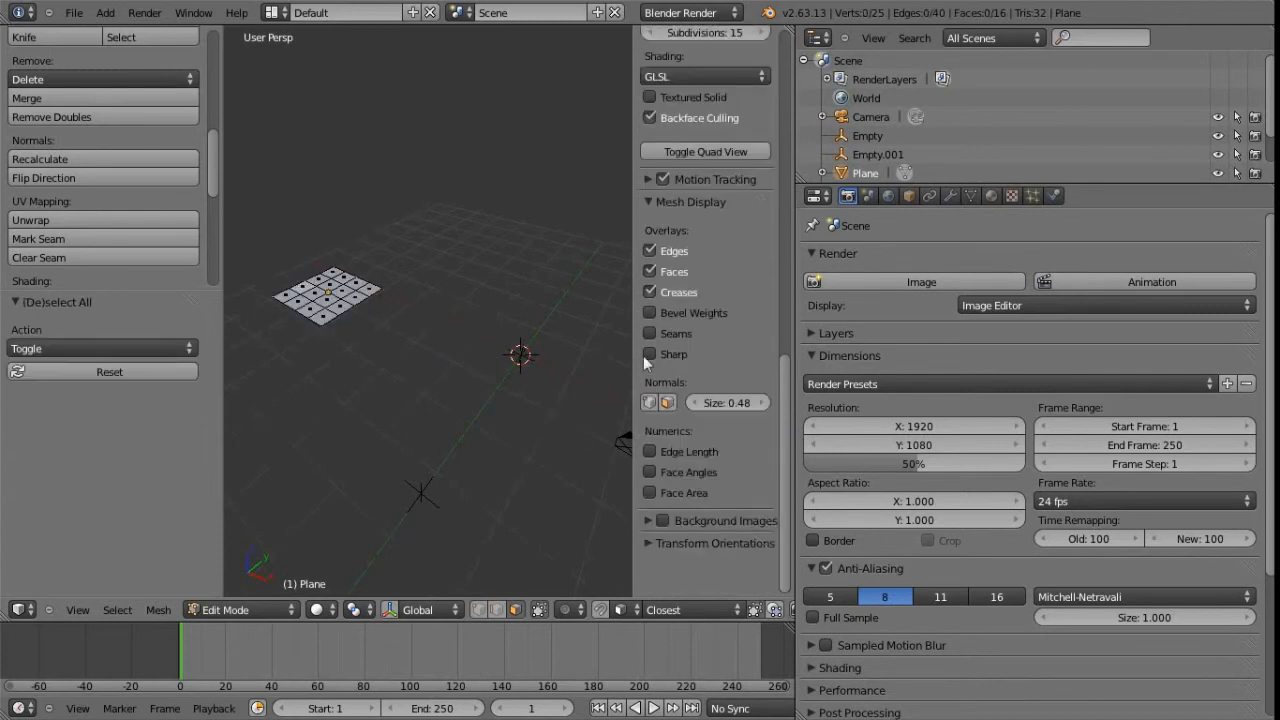
left_click(649, 451)
key("Home")
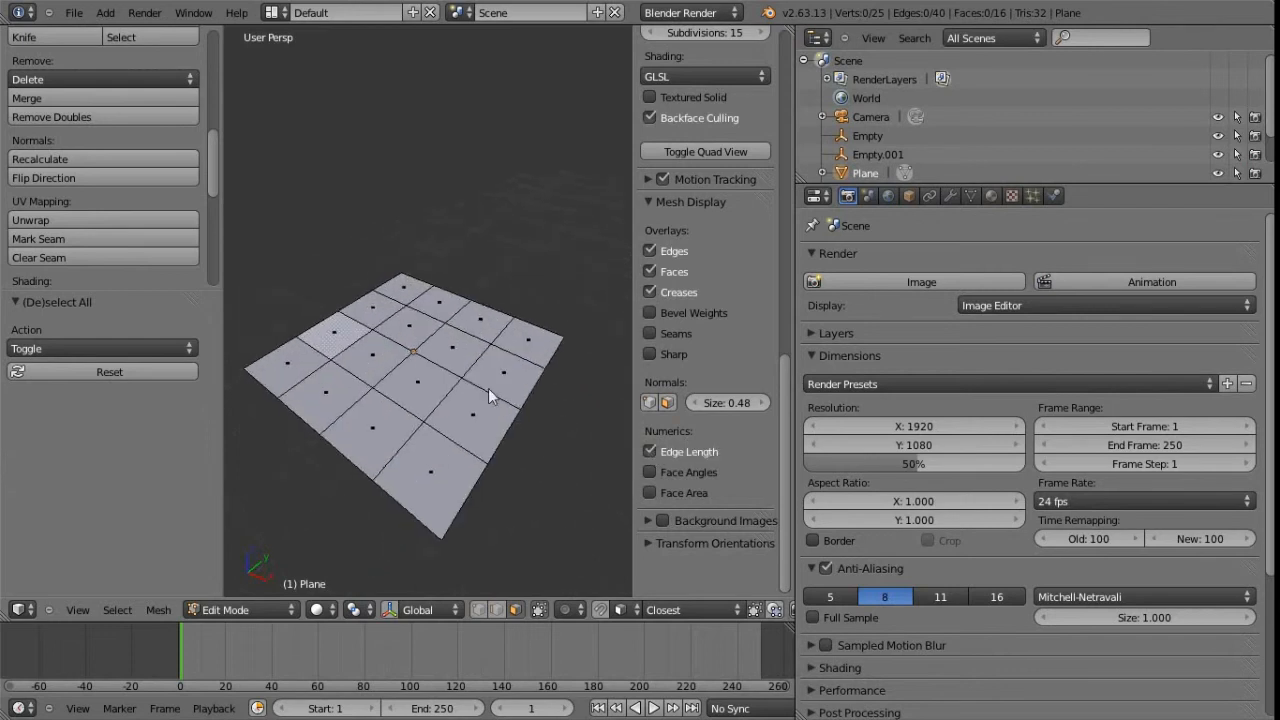
Select the plane's corner face and examine its edge lengths up close
right_click(527, 362)
key("space")
left_click(562, 377)
middle_click_drag(368, 337, 453, 383, "shift")
scroll(495, 404, "down", 2)
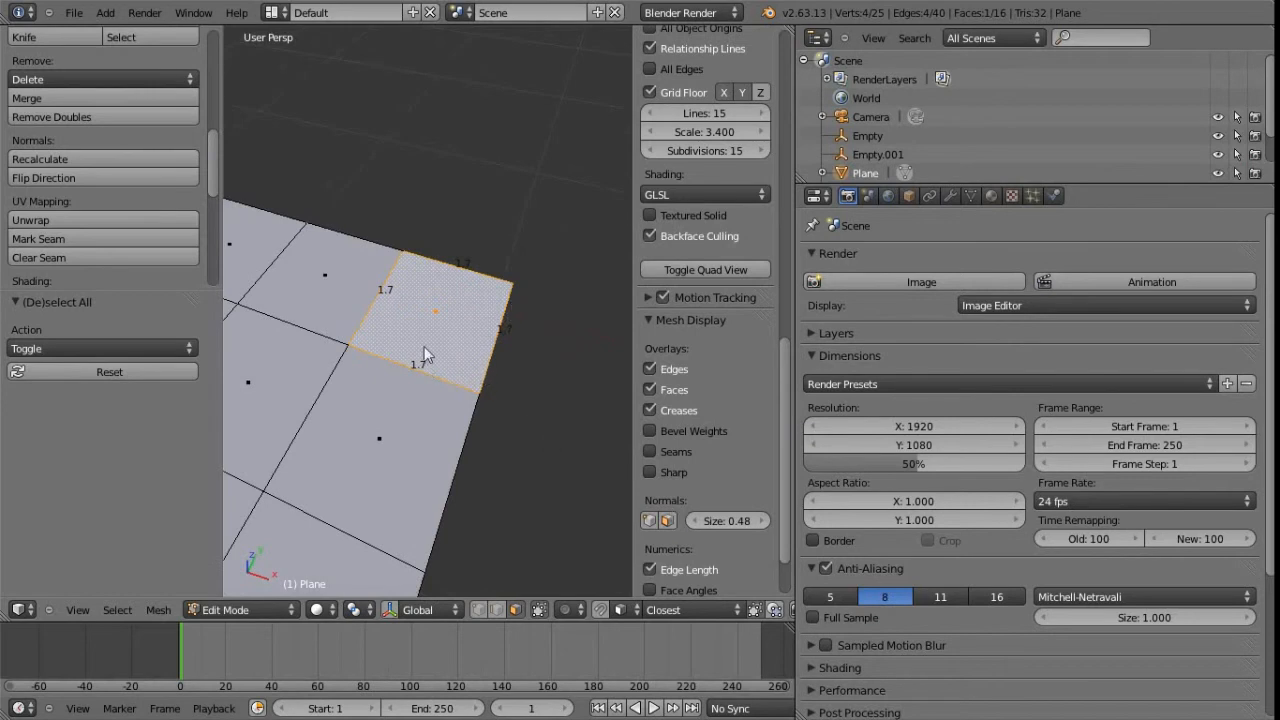
Change to edge selection and select the corner face's two outer edges to read their lengths
key("ctrl+Tab")
left_click(400, 328)
right_click(440, 272)
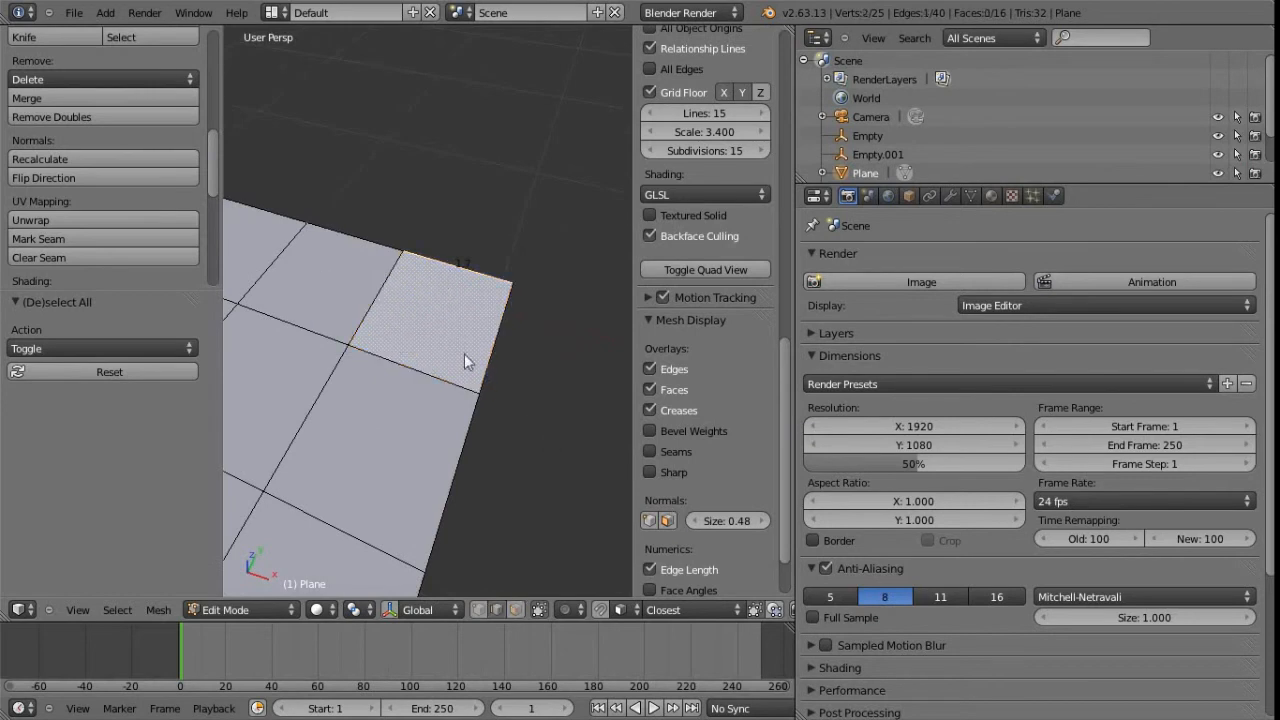
right_click(491, 356, "shift")
middle_click_drag(467, 380, 510, 442)
scroll(657, 531, "down", 1)
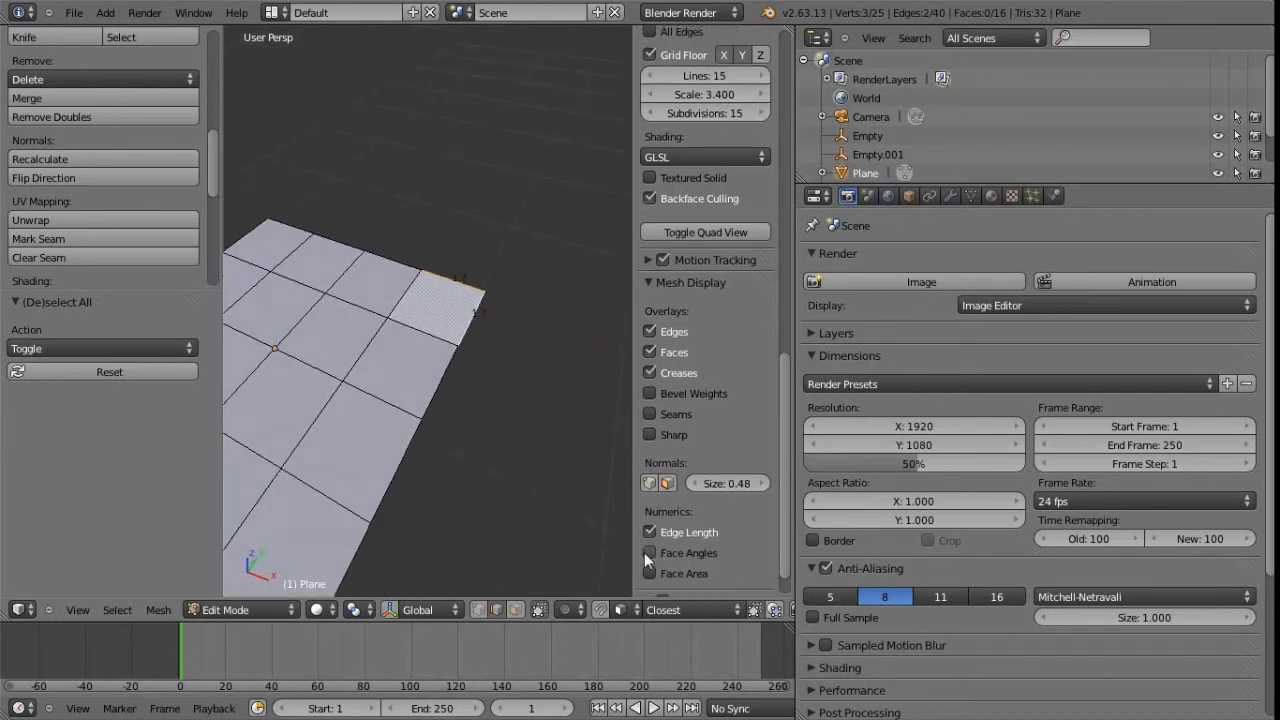
Turn on the Face Angles display and select the plane's corner face in face selection mode
left_click(650, 552)
key("ctrl+Tab")
key("3")
right_click(418, 326)
scroll(470, 390, "up", 4)
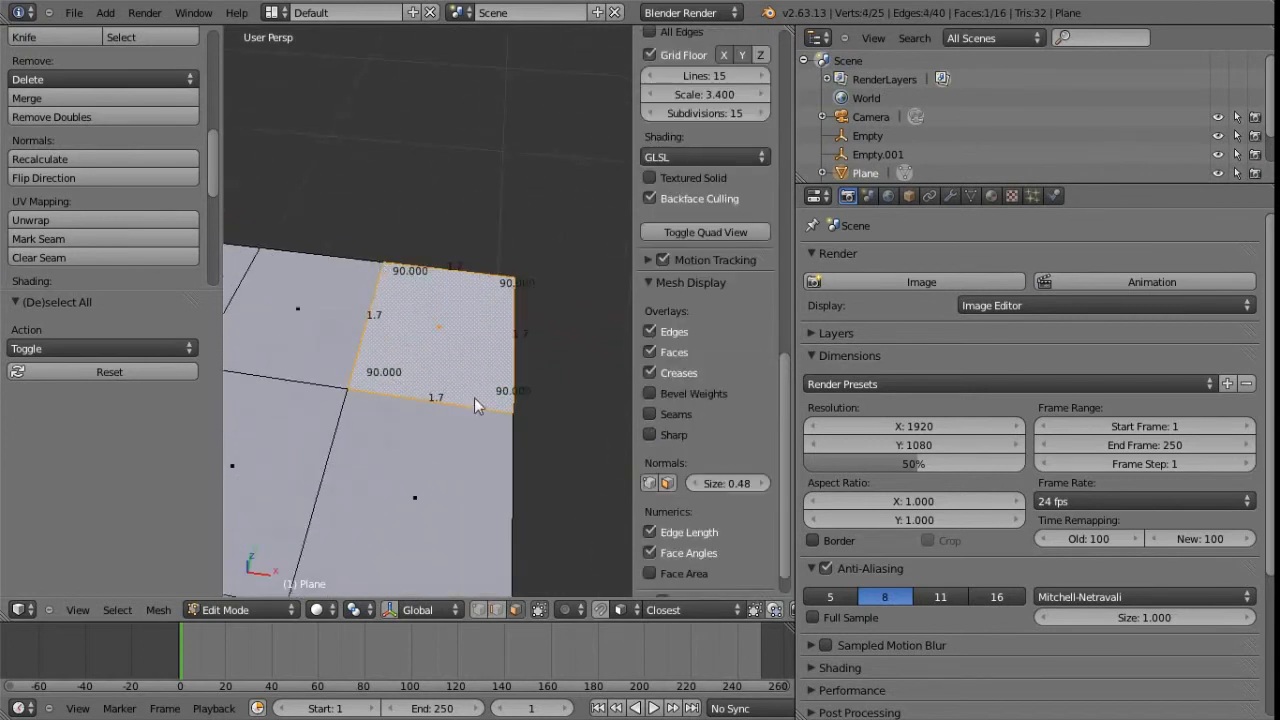
Turn on the Face Area display and examine the corner face's measurements
scroll(652, 546, "down", 1)
left_click(650, 531)
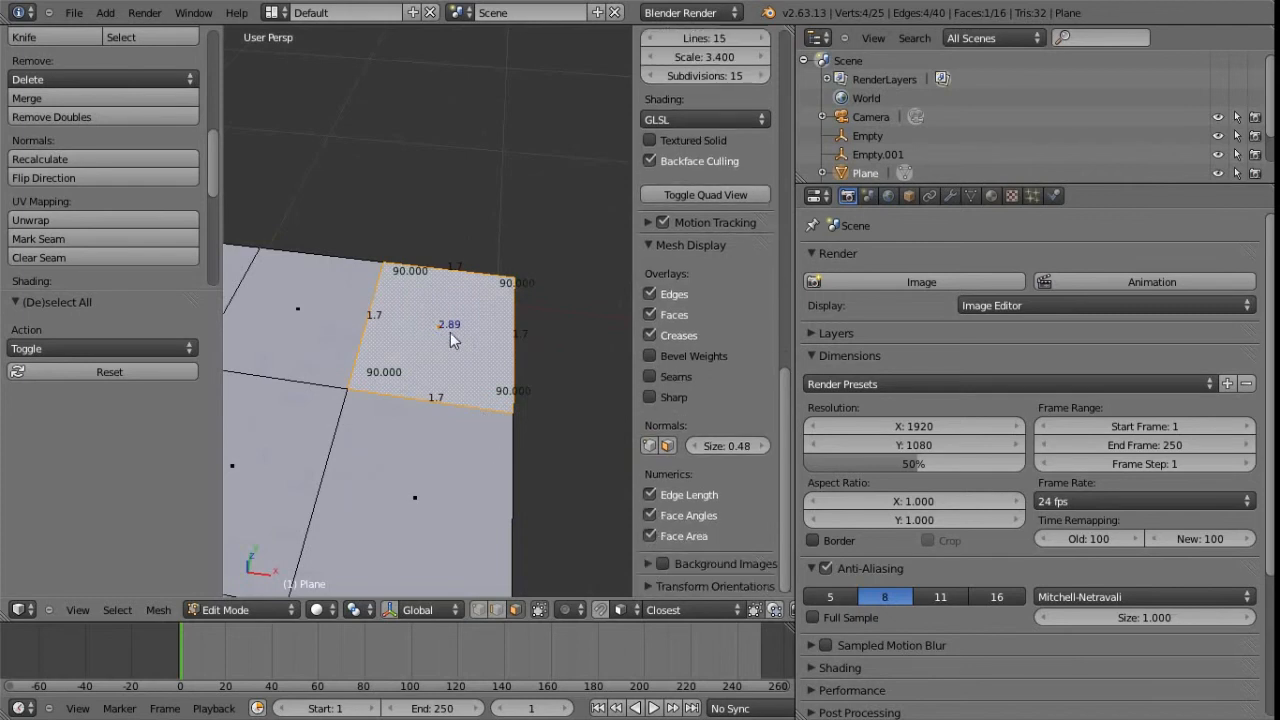
scroll(456, 378, "down", 5)
middle_click_drag(453, 378, 448, 350)
scroll(438, 376, "up", 4)
scroll(438, 376, "down", 4)
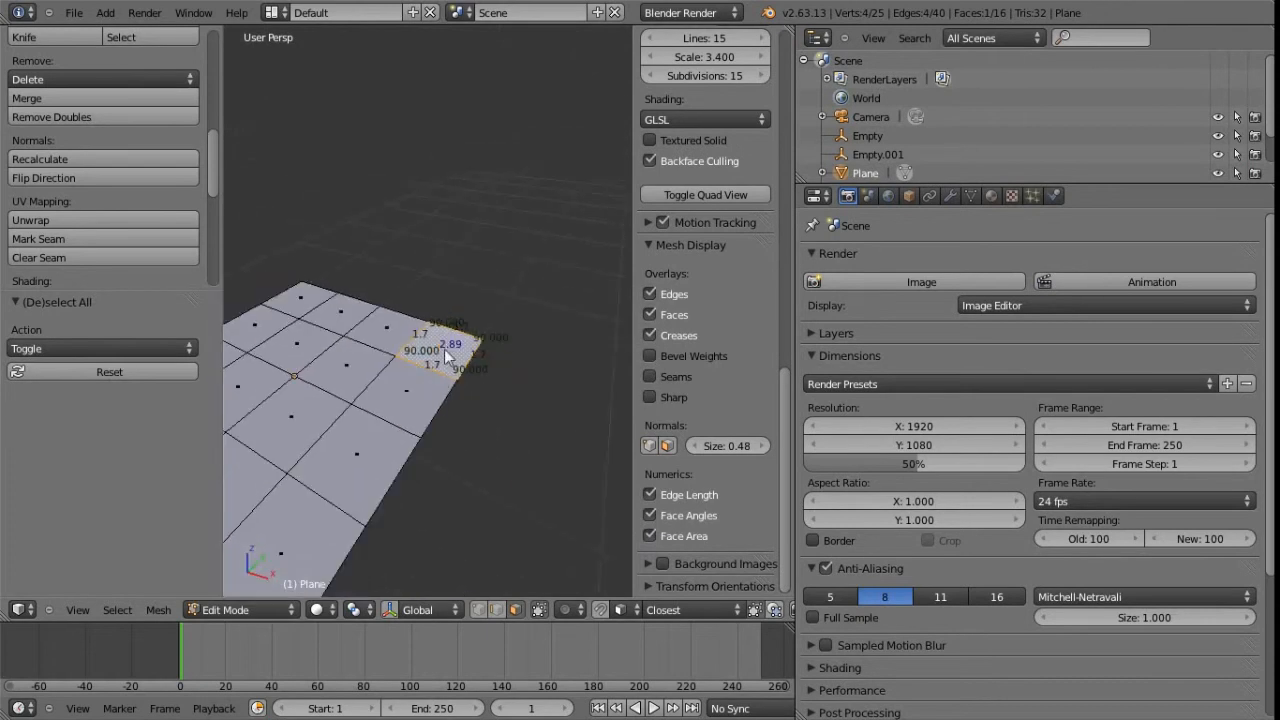
Return the plane to Object Mode, briefly rechecking its measurements in Edit Mode
key("Tab")
middle_click_drag(455, 370, 462, 409)
scroll(440, 398, "down", 3)
scroll(420, 386, "down", 2)
middle_click_drag(432, 368, 428, 408)
scroll(428, 408, "down", 2)
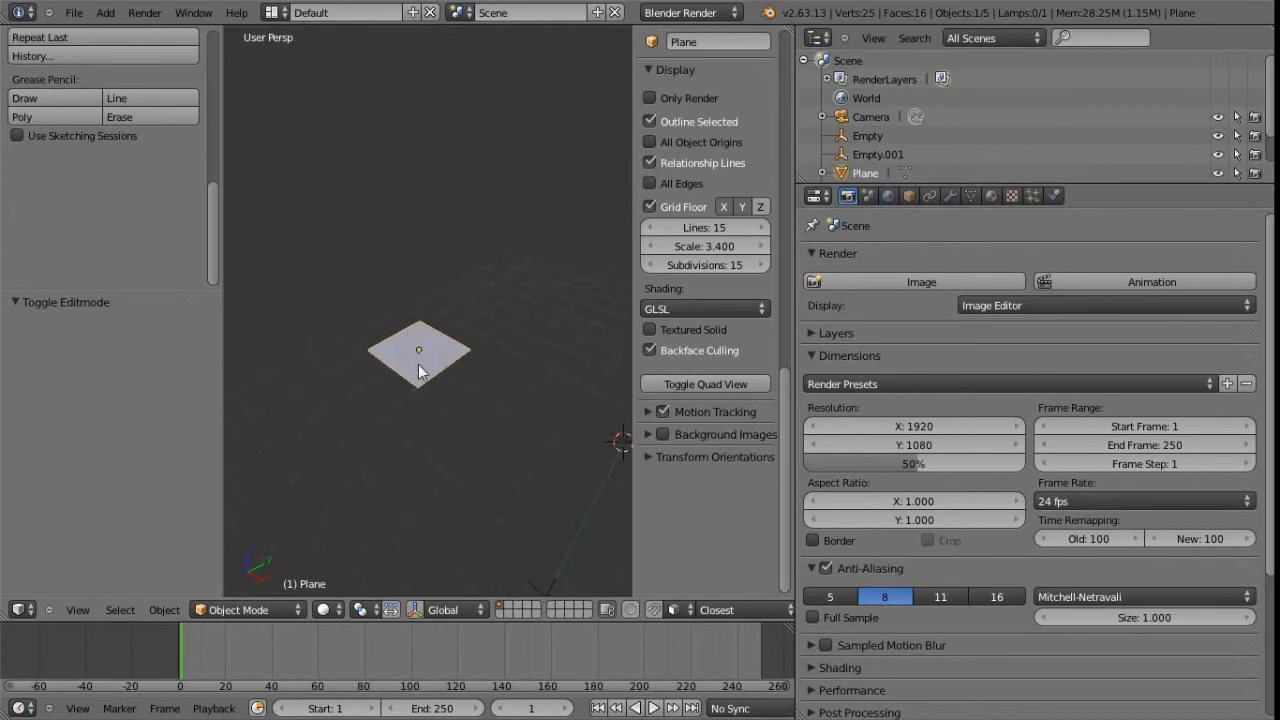
key("Tab")
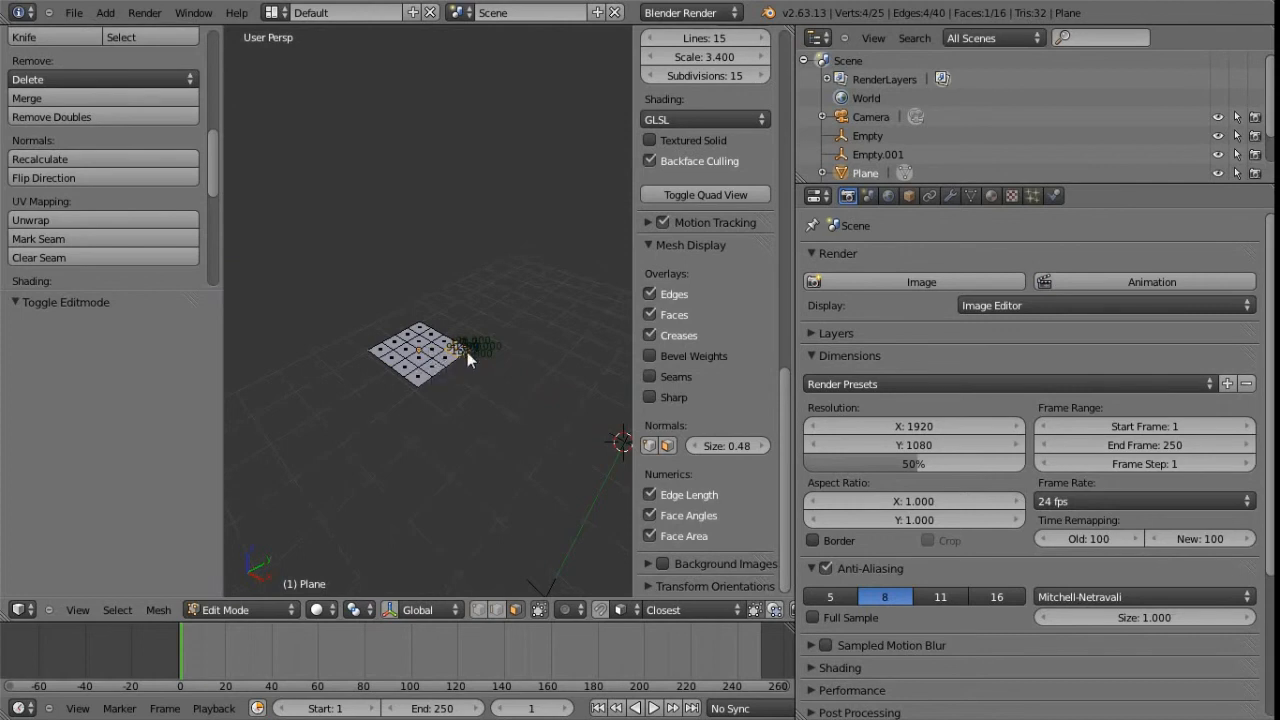
key("Tab")
scroll(469, 379, "down", 3)
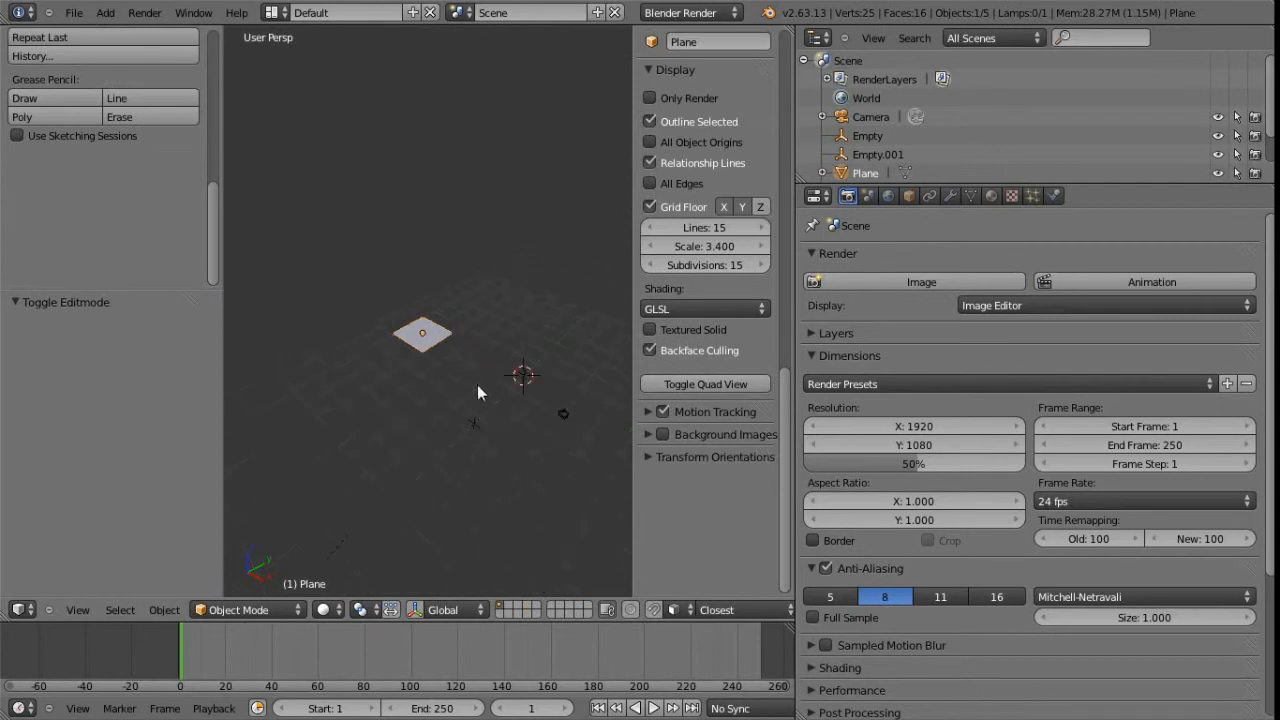
Select both empties along the green Y axis
middle_click_drag(477, 371, 502, 341)
right_click(484, 380)
right_click(519, 320, "shift")
scroll(440, 378, "down", 4)
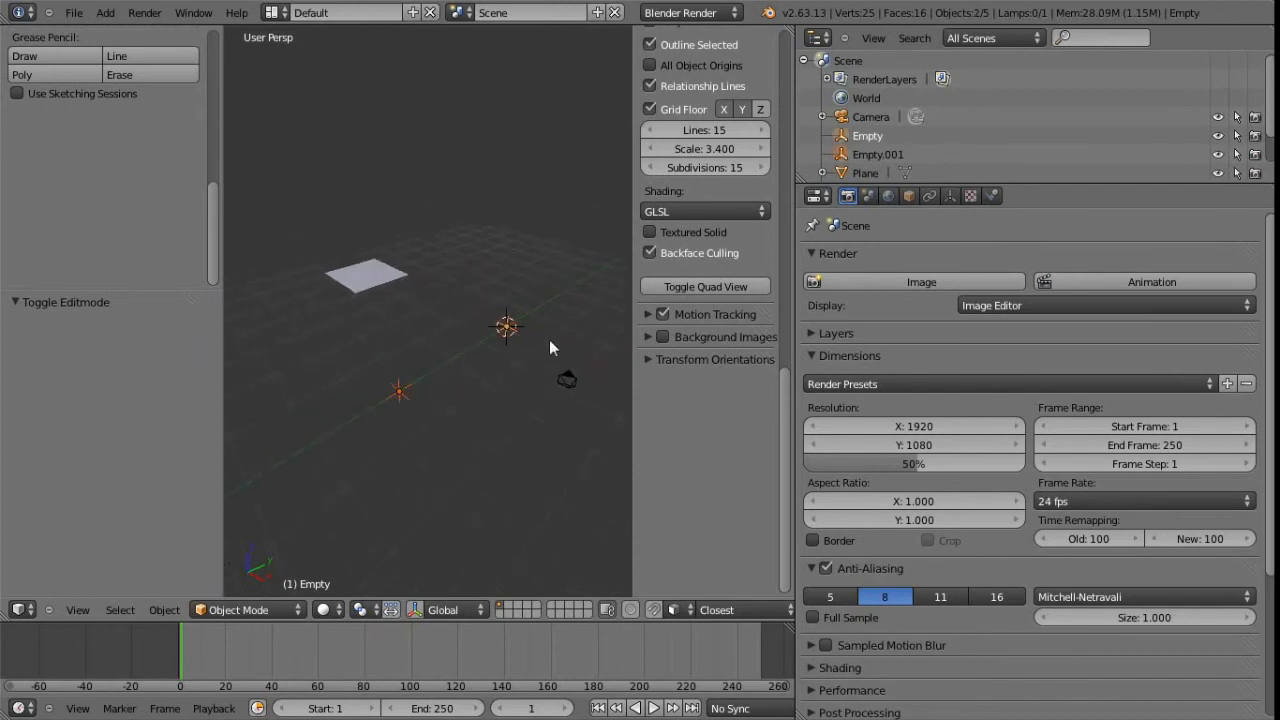
Search all add-on categories in the user preferences for "measure" and enable the 3D View: Measure Panel add-on
key("ctrl+alt+u")
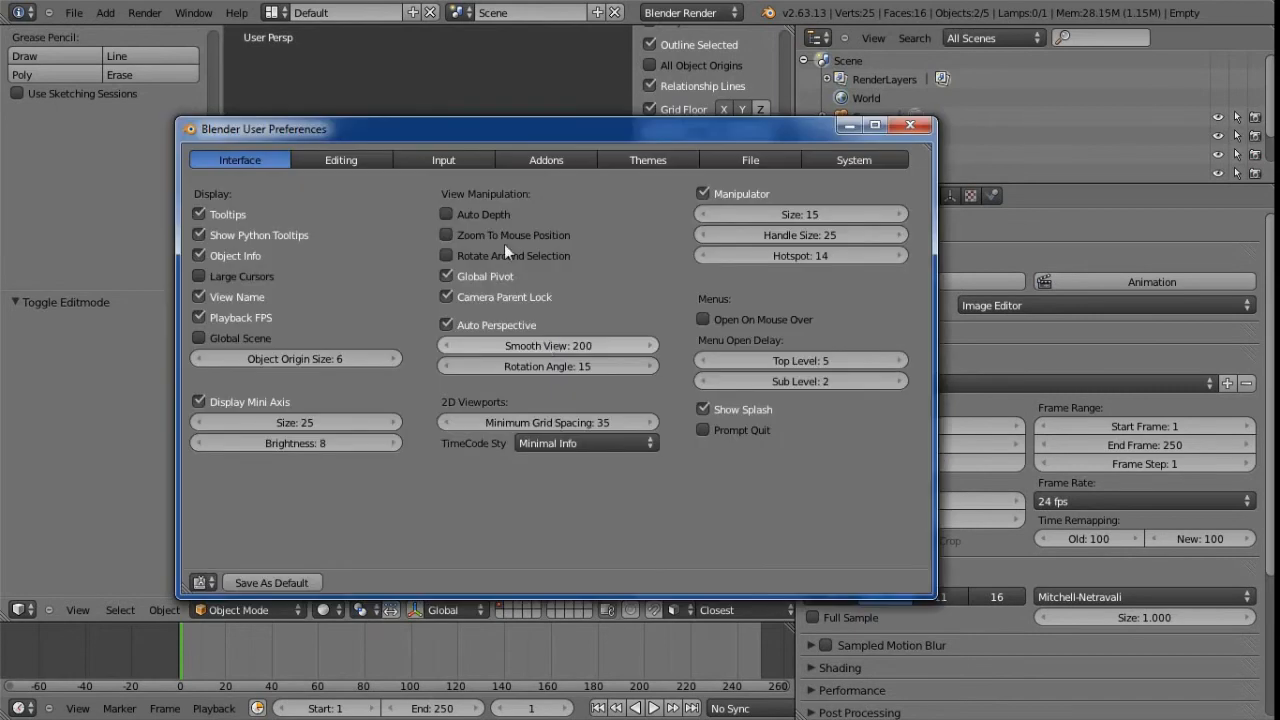
left_click_drag(453, 131, 446, 98)
left_click(532, 129)
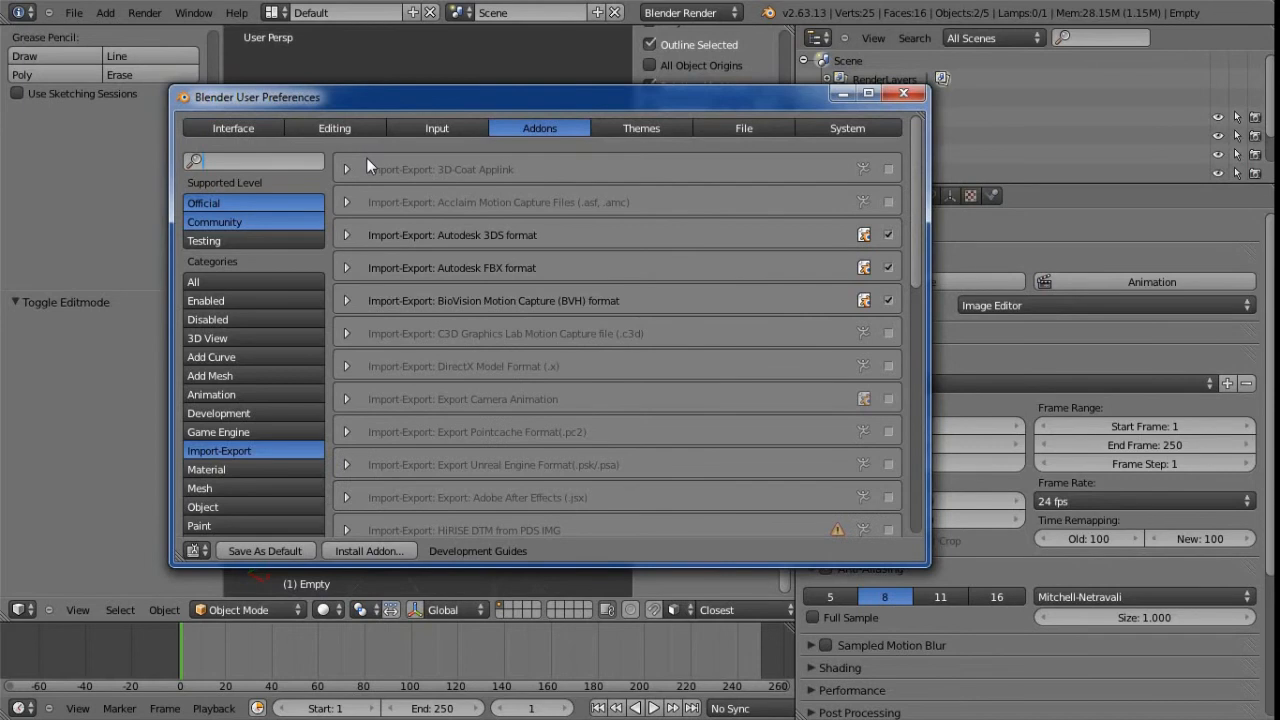
type("measure")
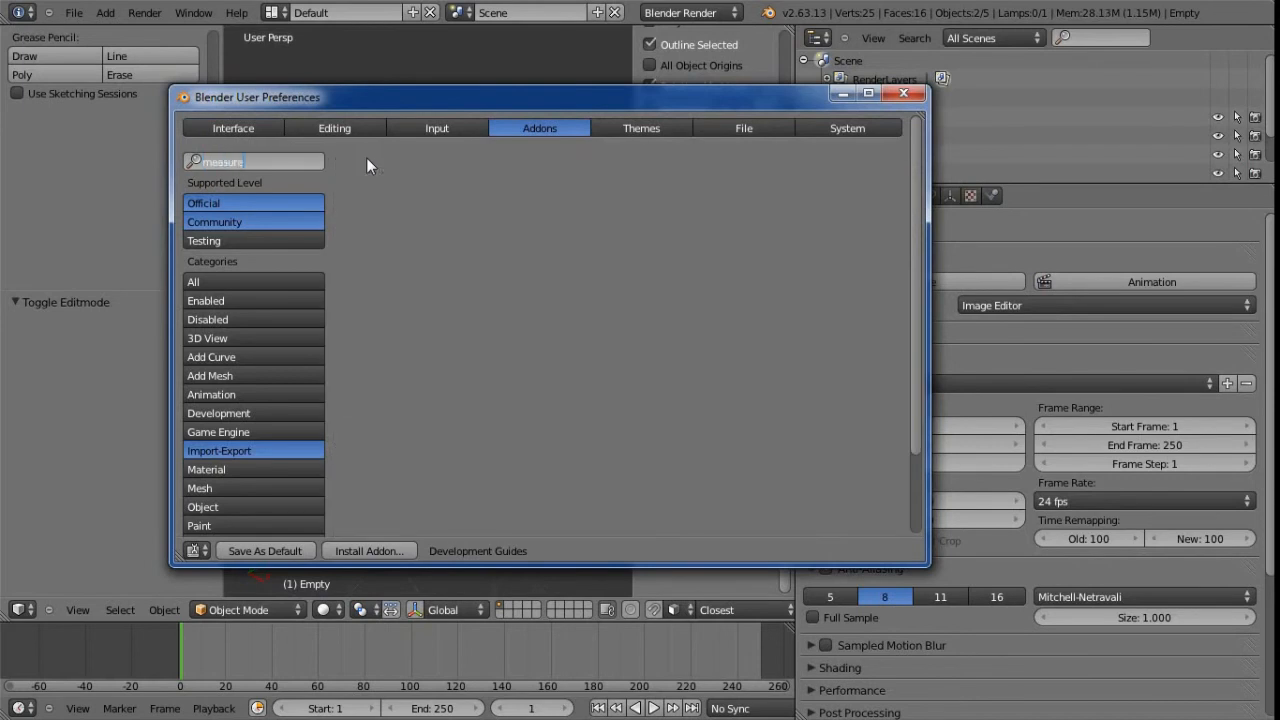
key("Return")
left_click(215, 281)
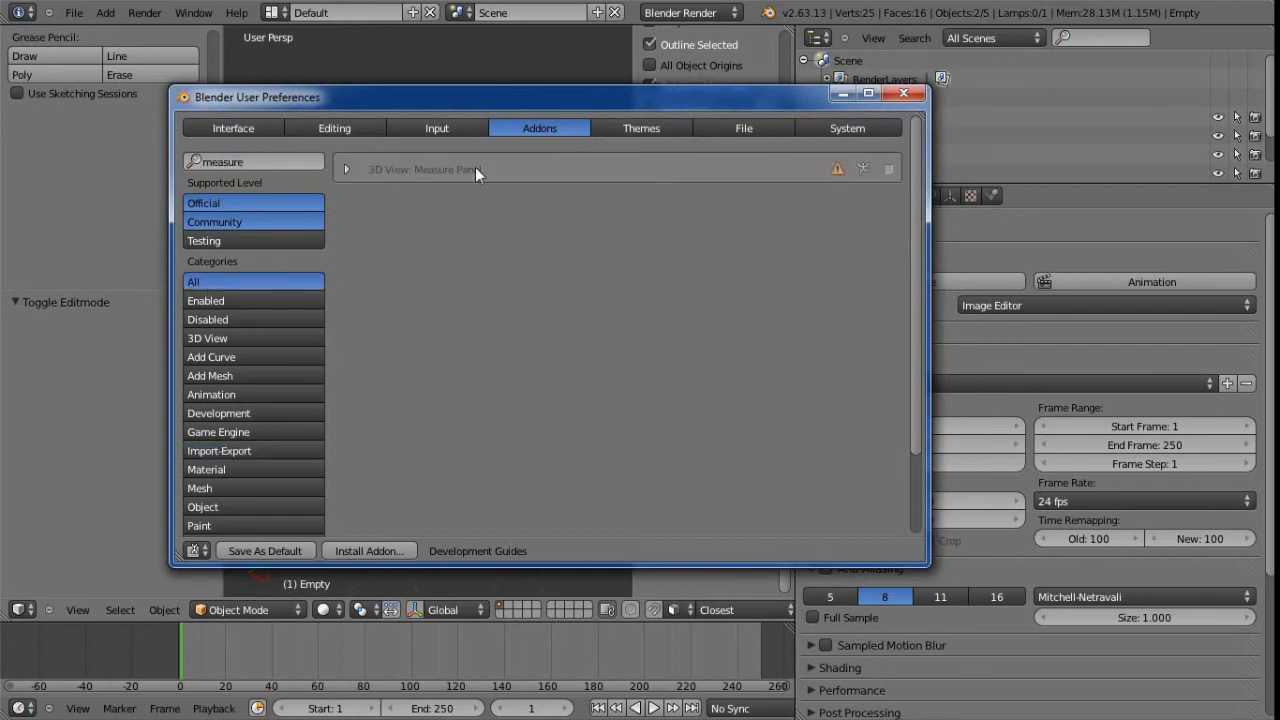
left_click(889, 169)
left_click(903, 93)
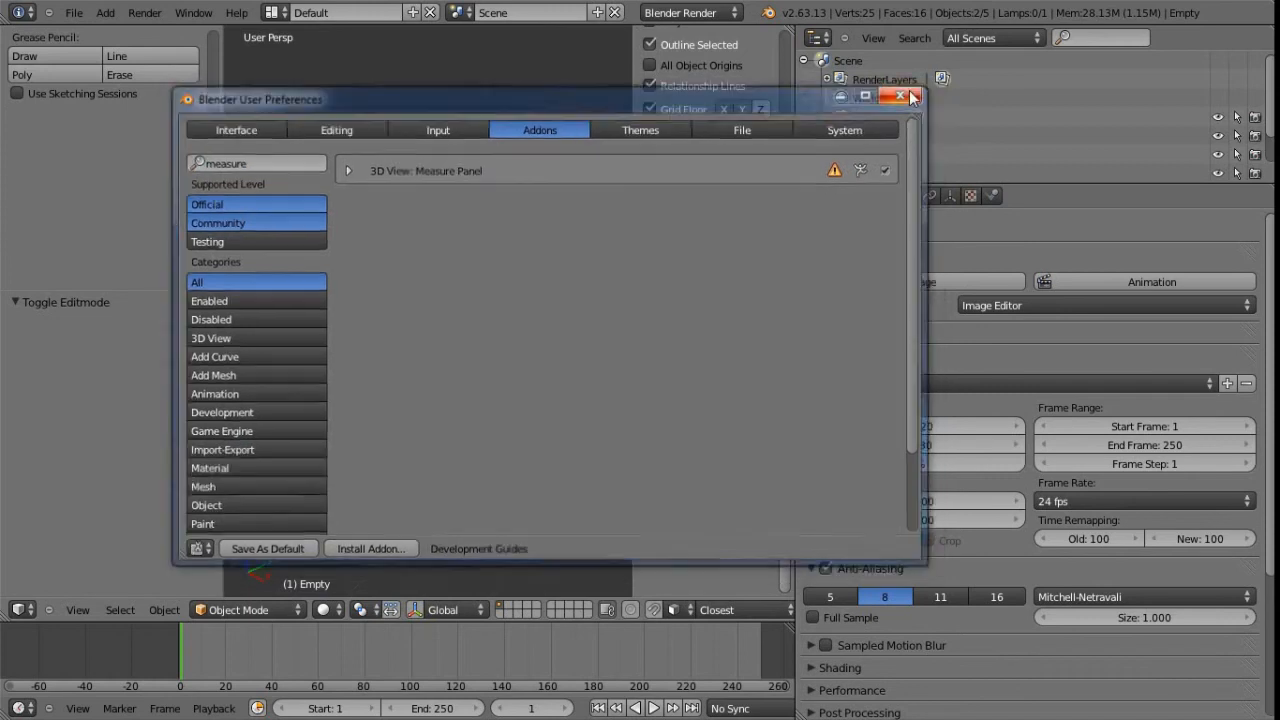
Examine the distance between the two selected empties using the Measure panel and its viewport overlay
middle_click_drag(461, 387, 457, 406, "shift")
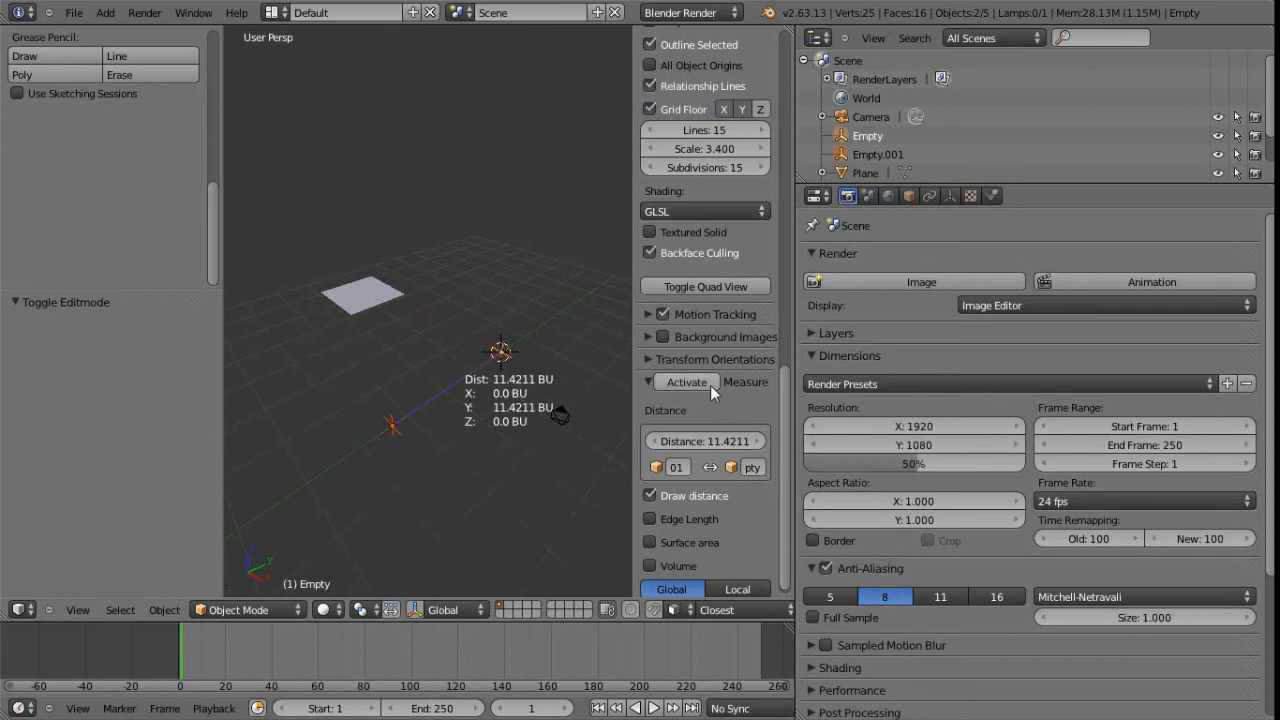
scroll(732, 387, "up", 5)
scroll(714, 392, "down", 5)
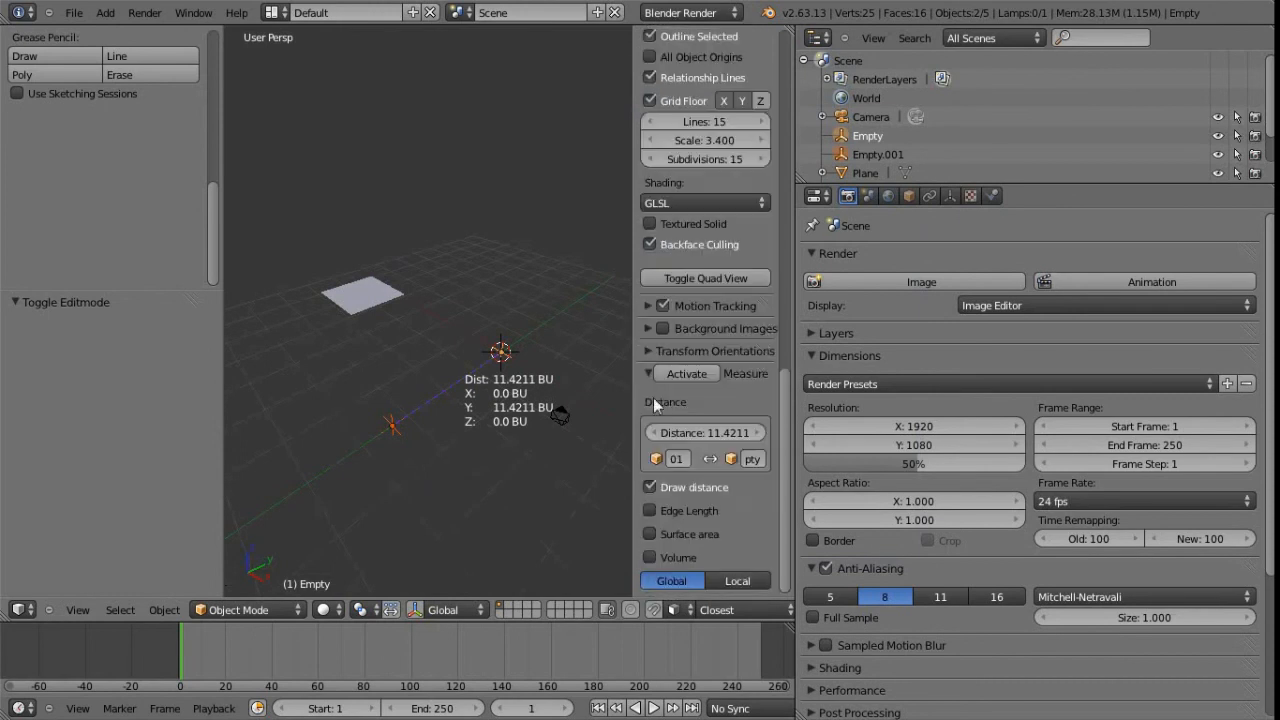
middle_click_drag(442, 444, 462, 350)
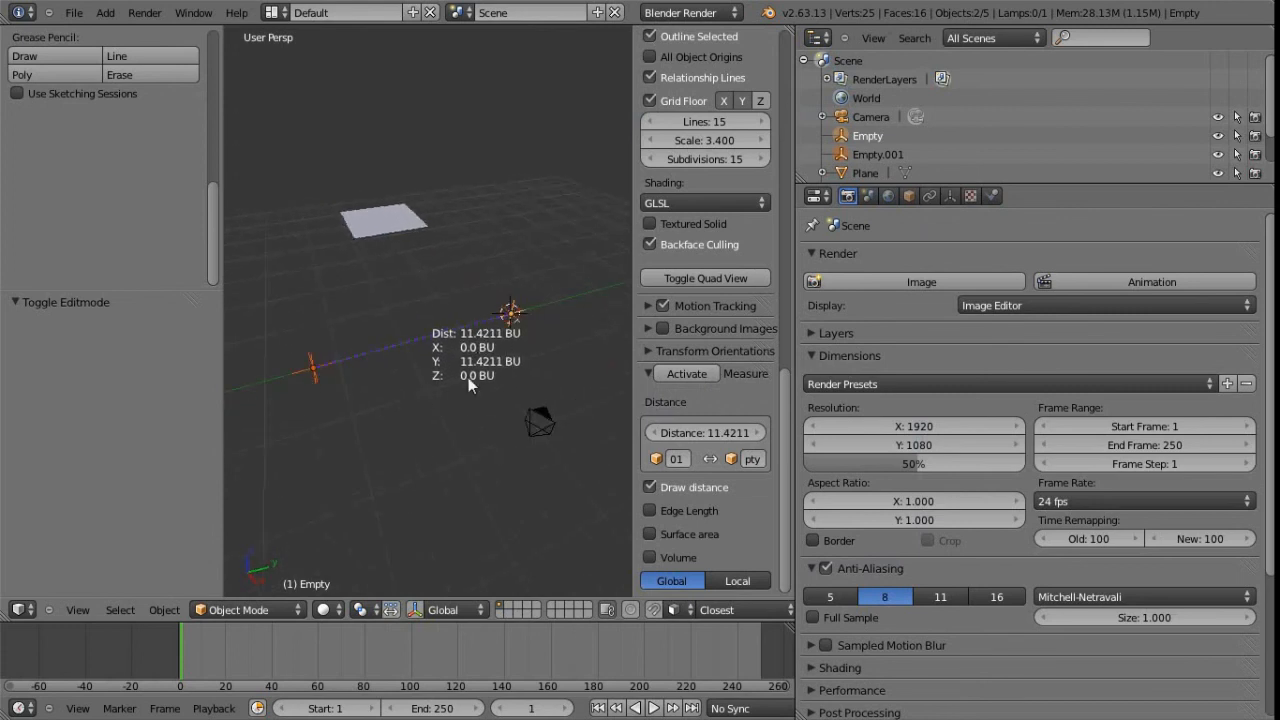
Delete both selected empties from the scene
mouse_move(397, 400)
middle_mouse_down()
mouse_move(397, 418)
mouse_move(538, 366)
mouse_move(399, 395)
middle_mouse_up()
key("x")
left_click(358, 397)
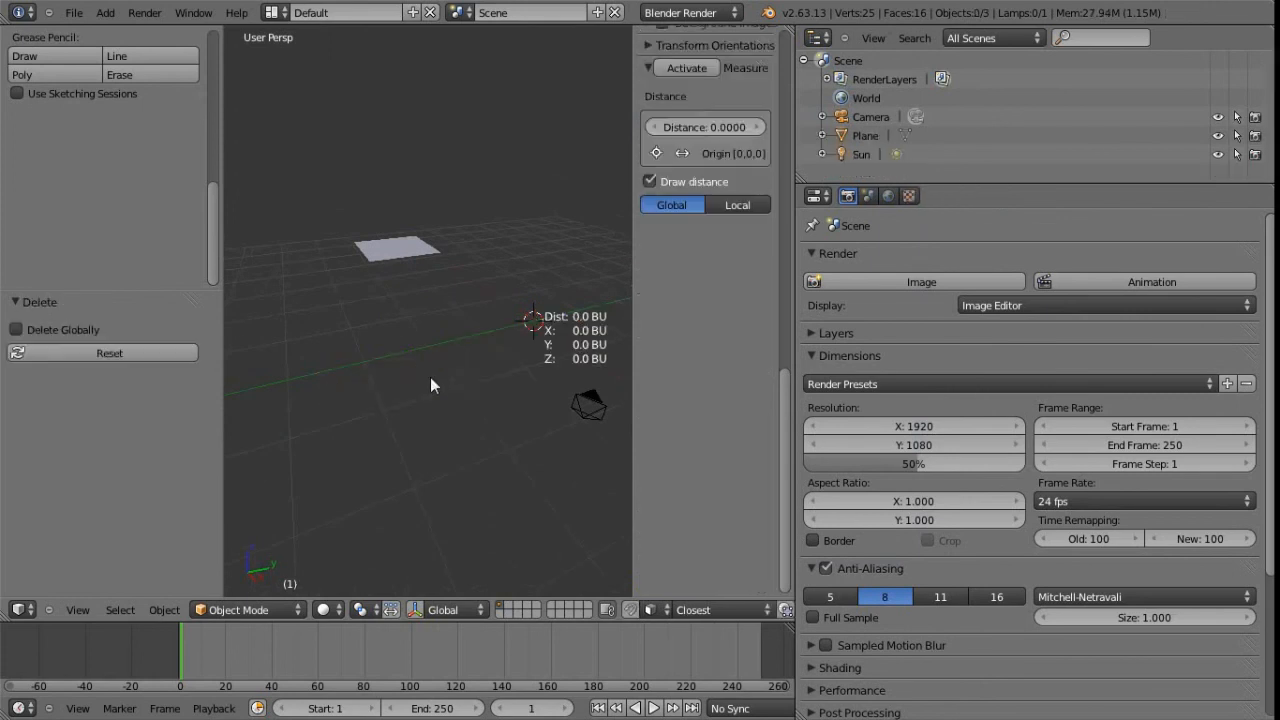